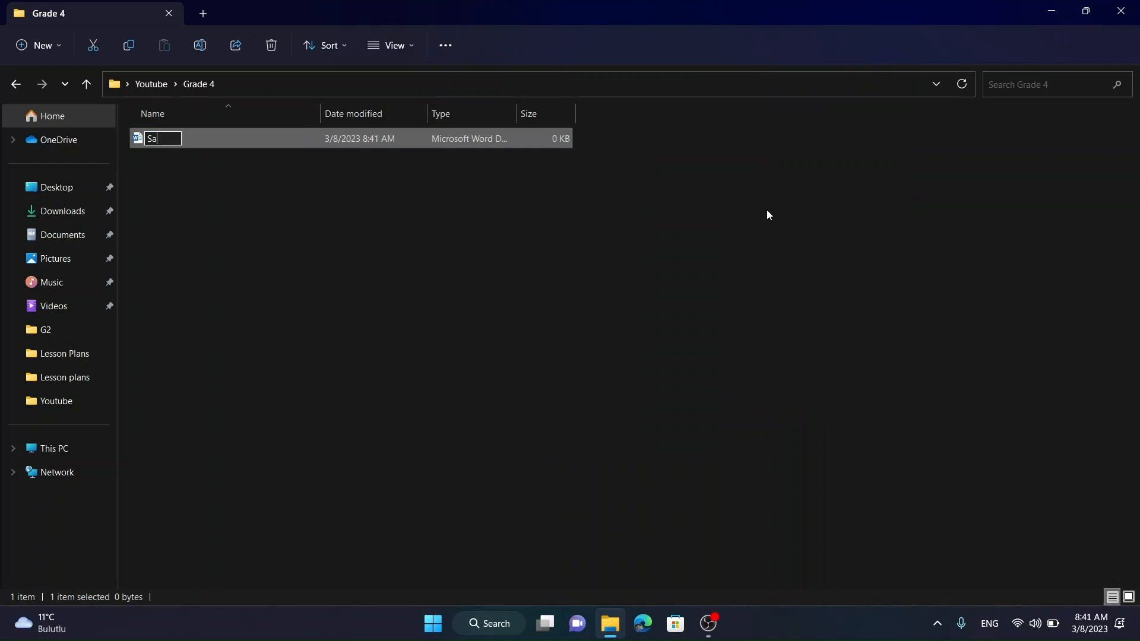
- Rename the new Grade 4 document to the author's name and open it in Word
text(Alkmali)
key(Return)
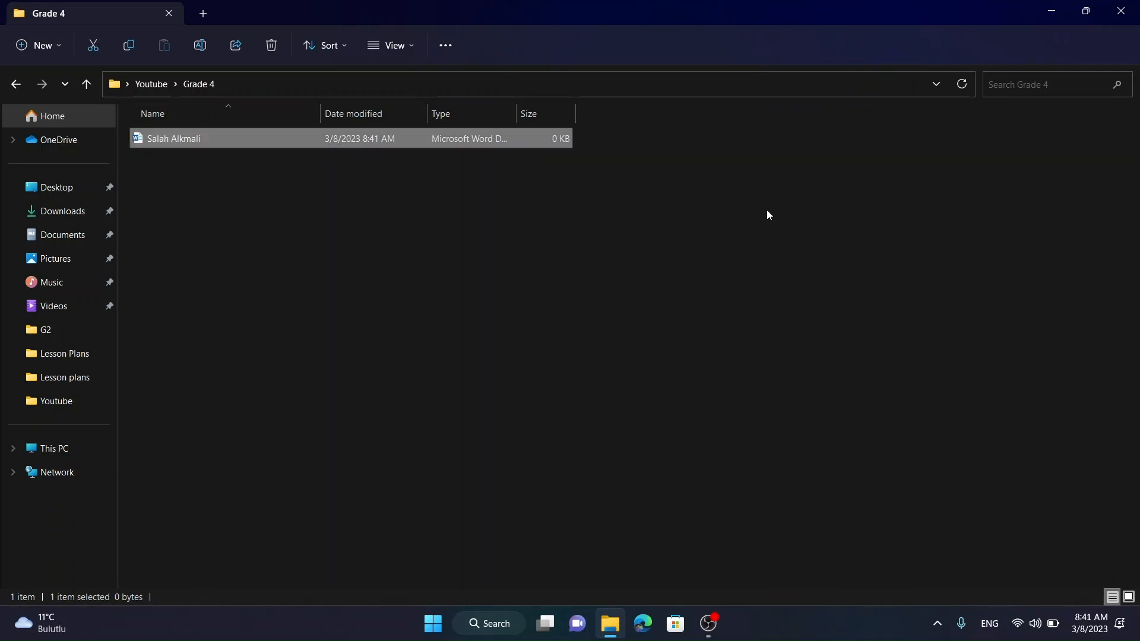
key(Return)
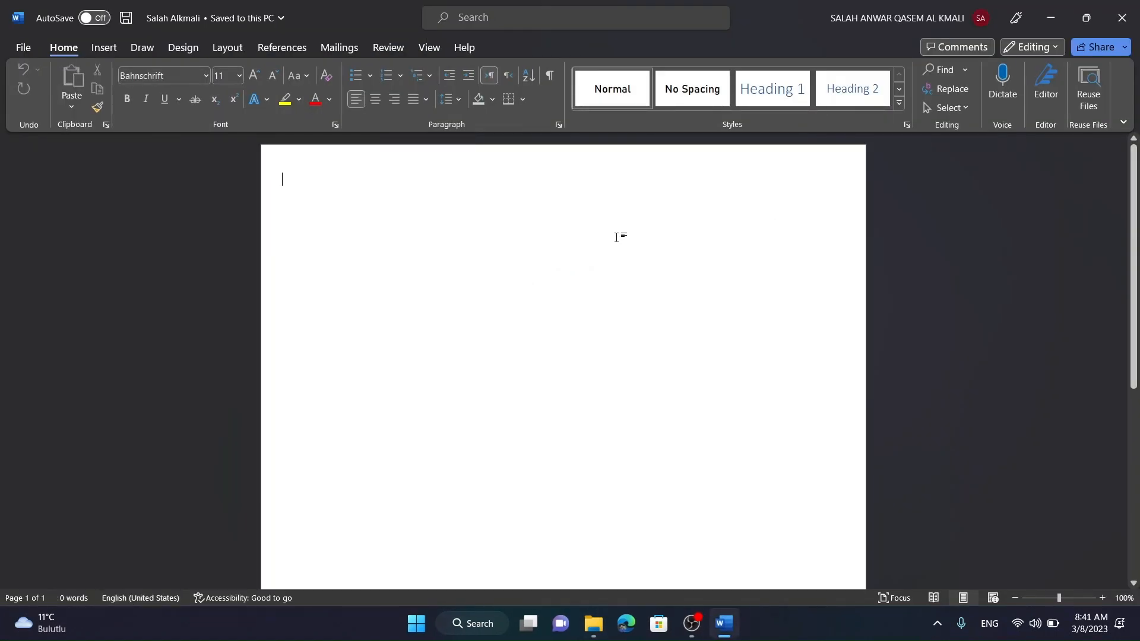
- Apply a light-blue theme colour as the page background
click(183, 49)
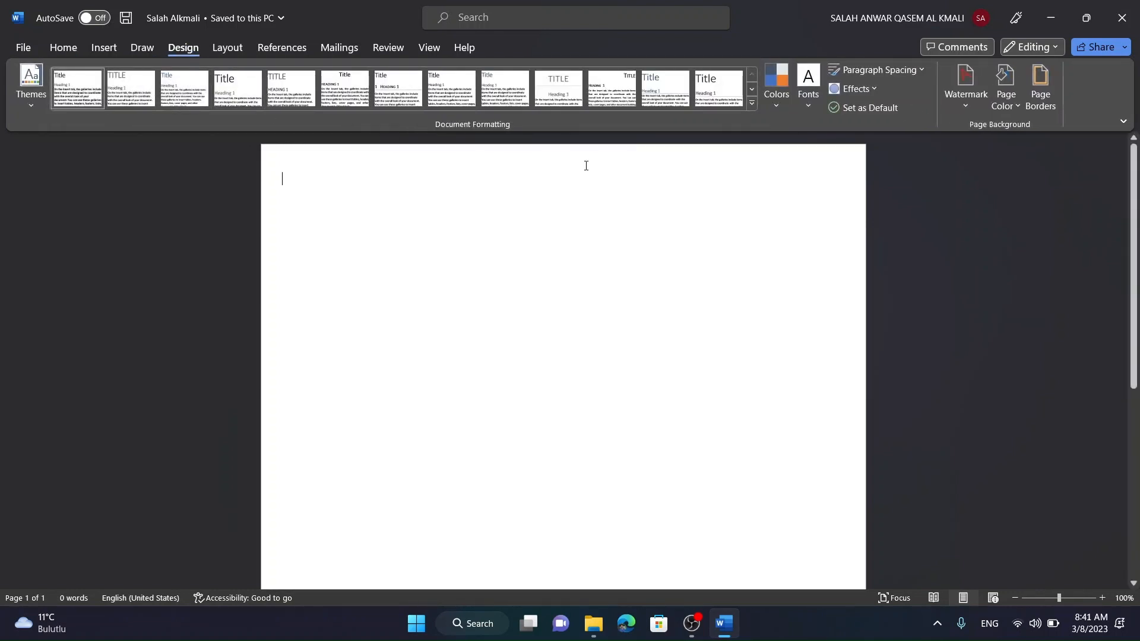
click(1006, 89)
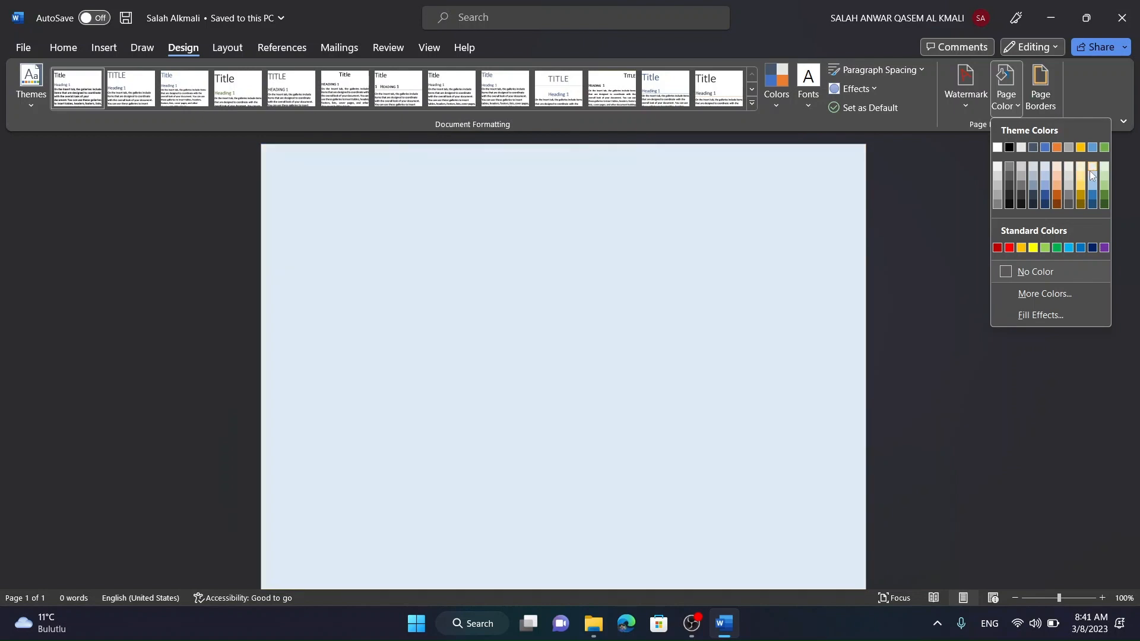
click(1093, 169)
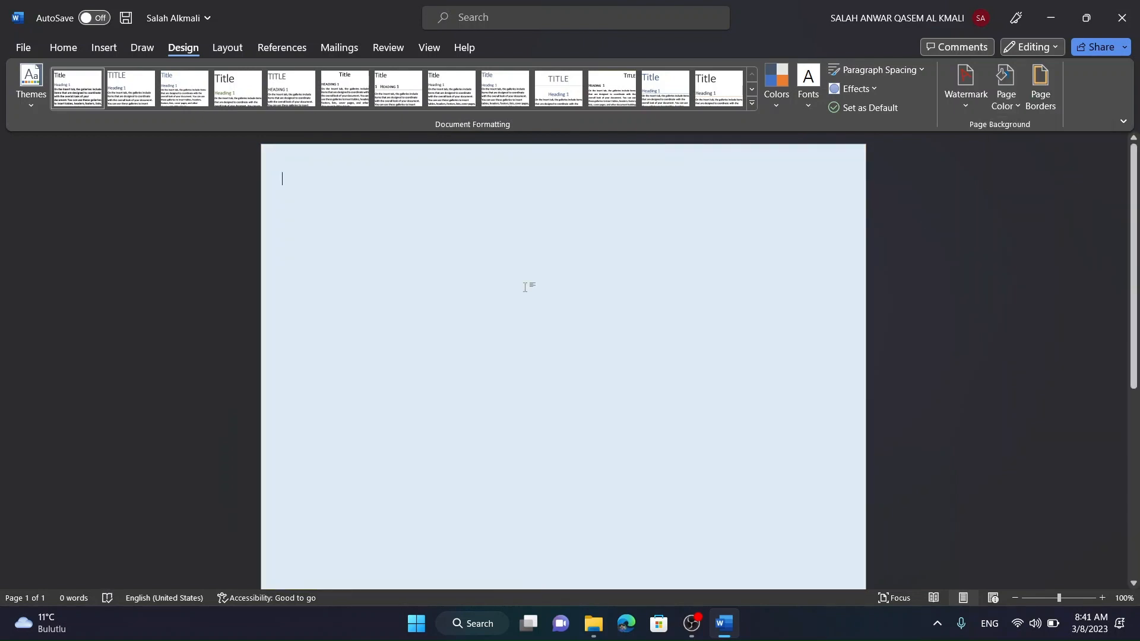
- Type the author's name at the top and make it 48 pt, centred, in Heading 1 style
text(Salah)
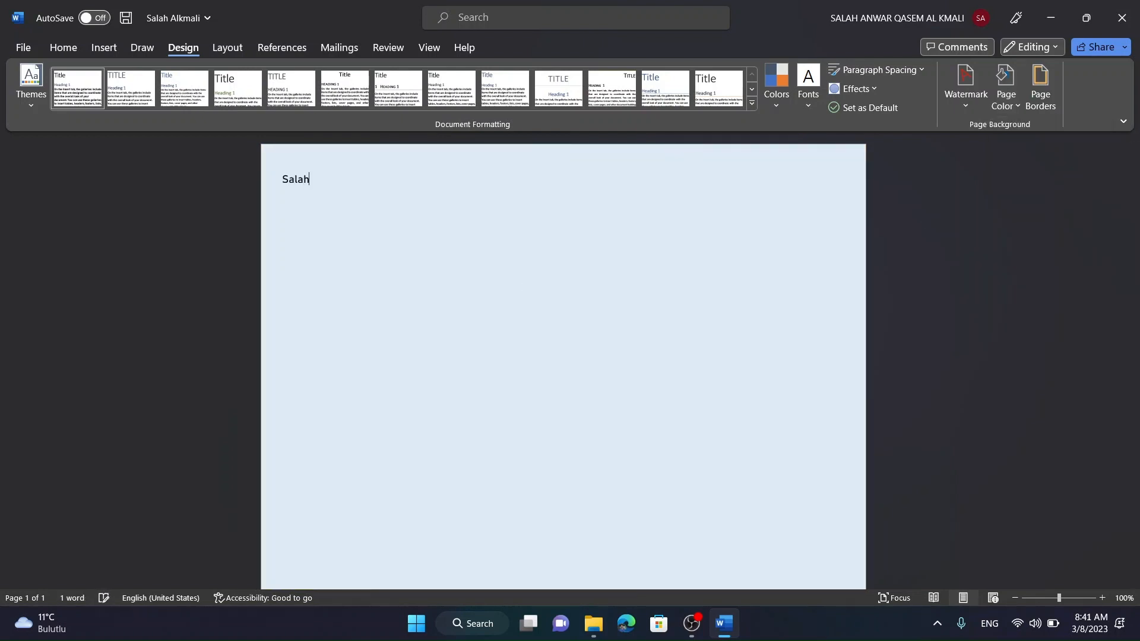
text( Alkmali)
drag(341, 175, 279, 180)
click(68, 47)
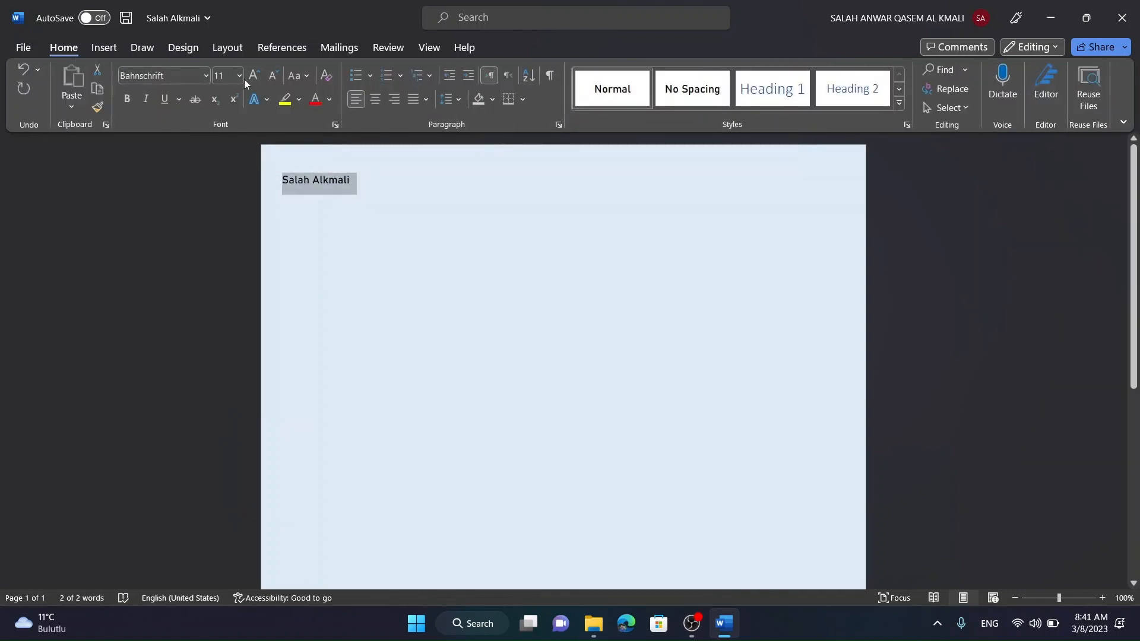
click(240, 76)
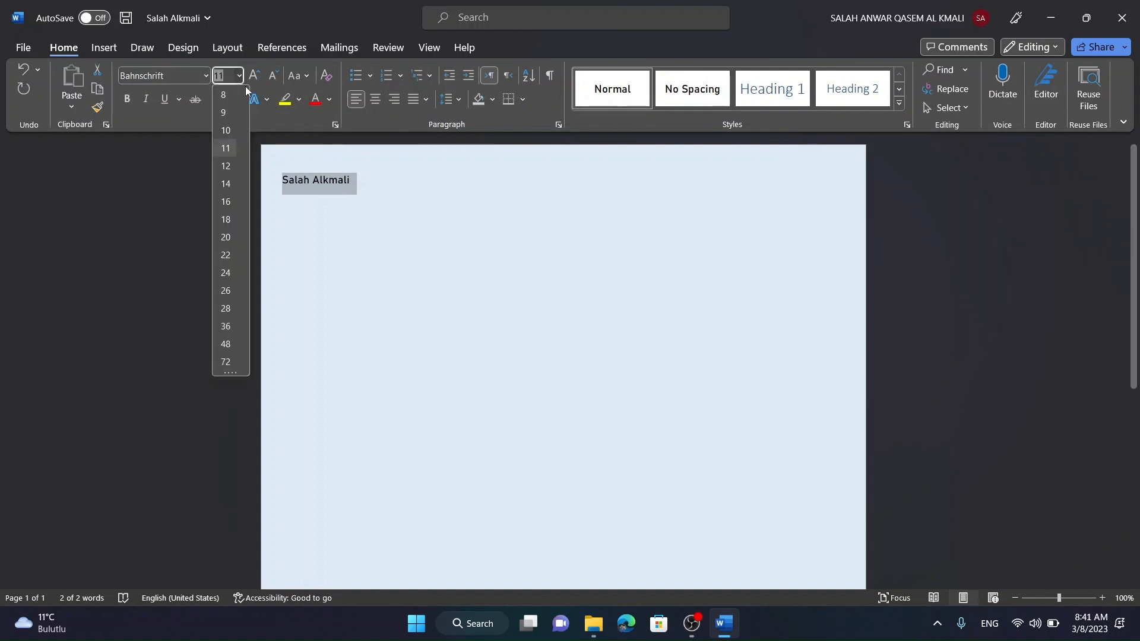
click(233, 341)
click(375, 99)
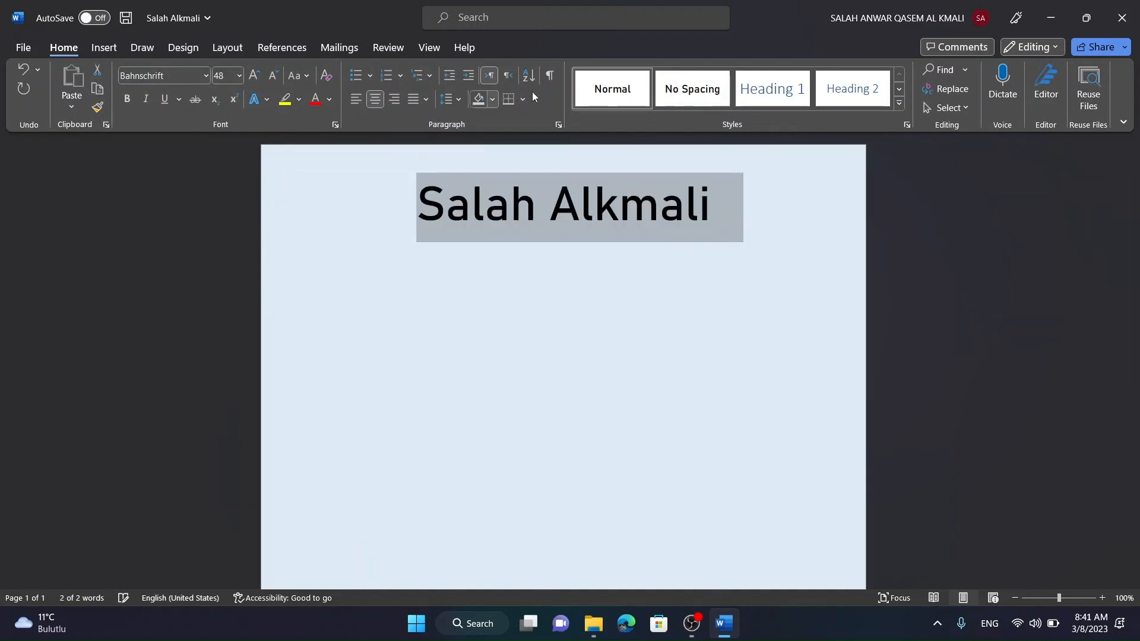
click(772, 89)
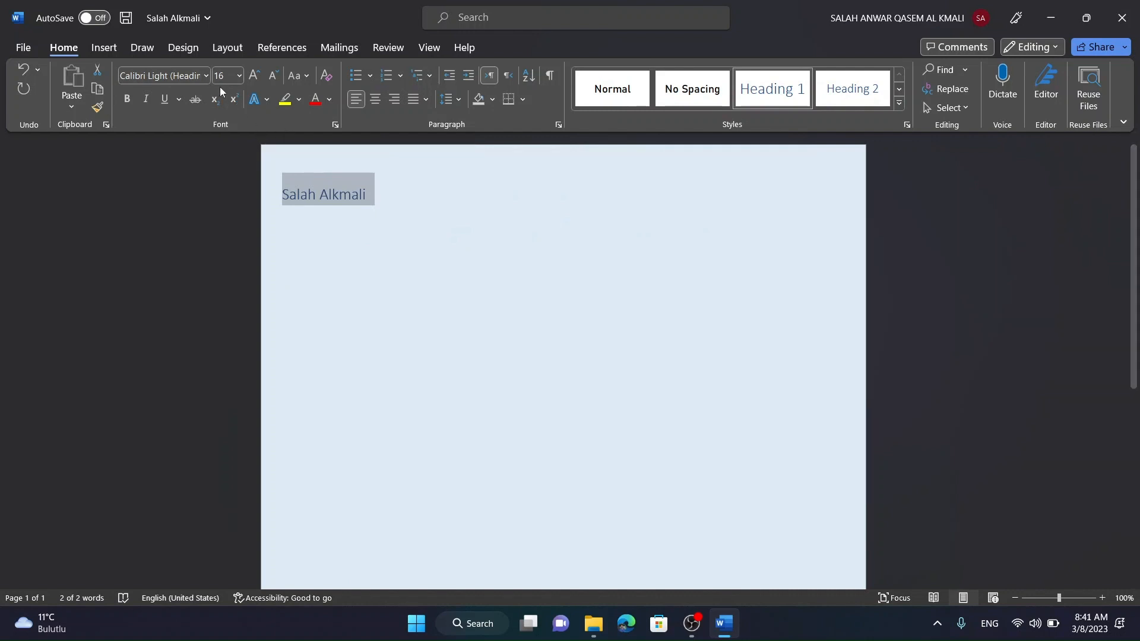
- Set the heading font to Bahnschrift 48 pt, centred, then start a new paragraph below it
mouse_move(283, 172)
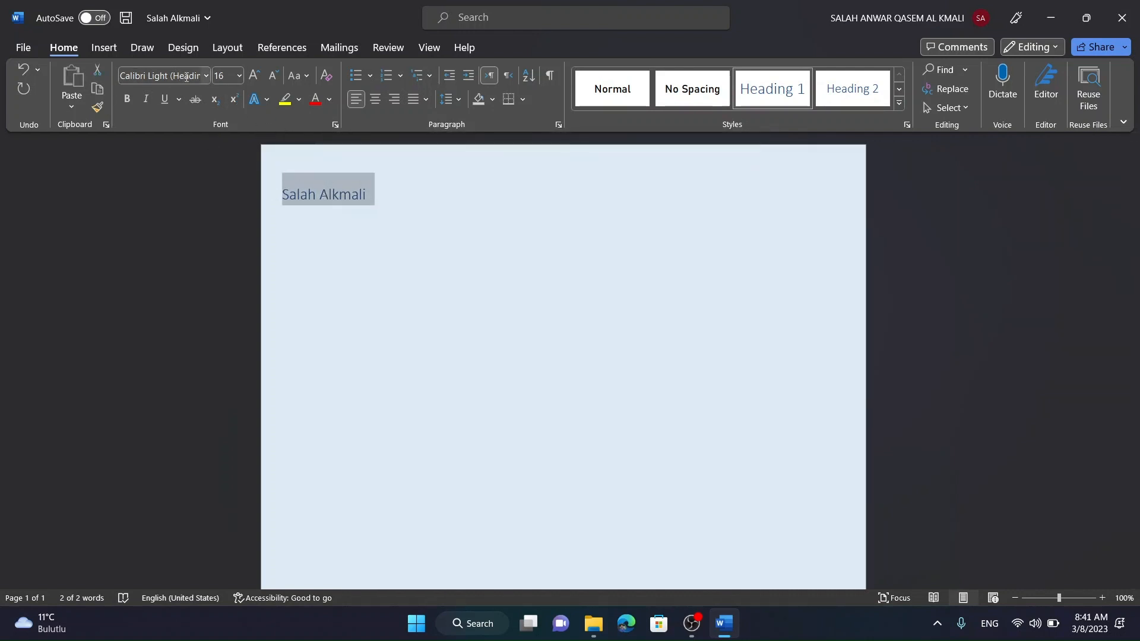
click(206, 76)
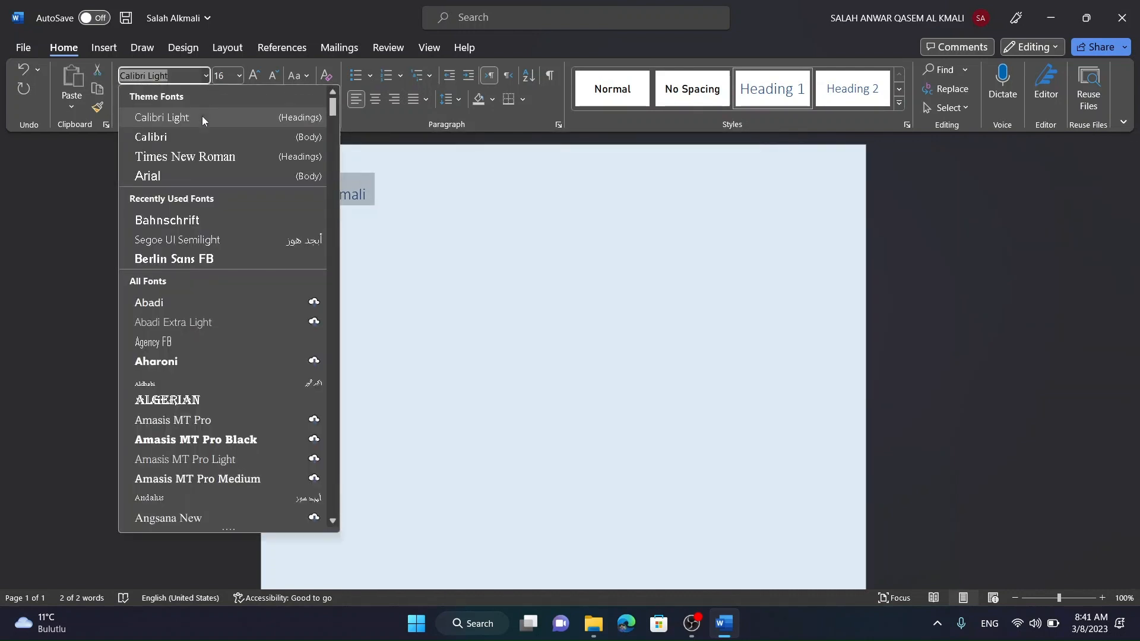
click(190, 221)
click(239, 75)
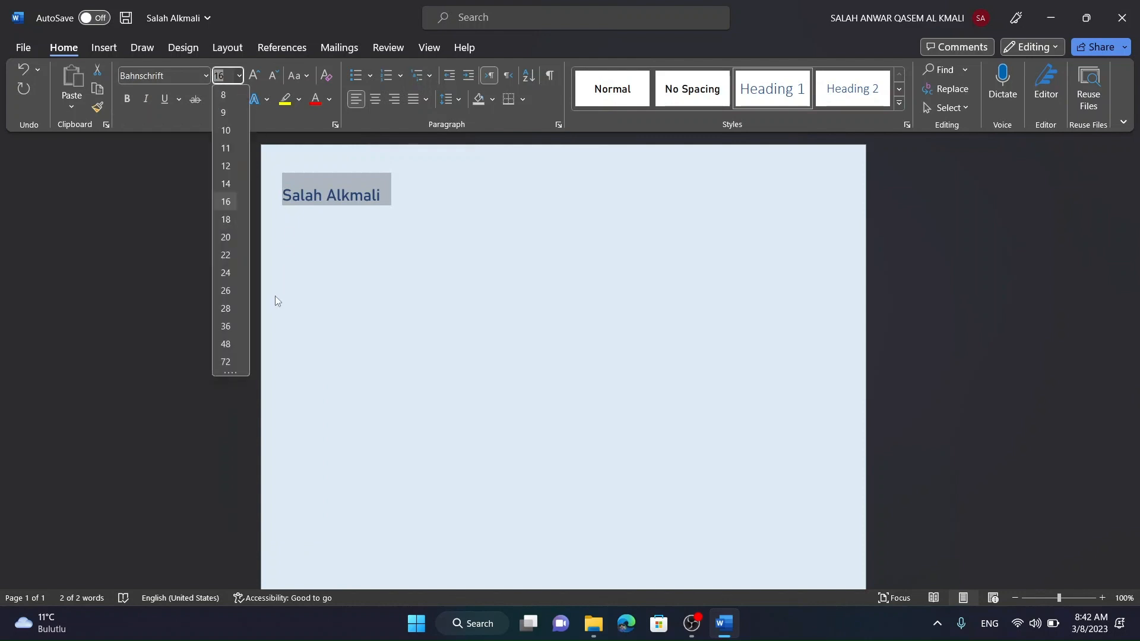
click(232, 346)
click(376, 99)
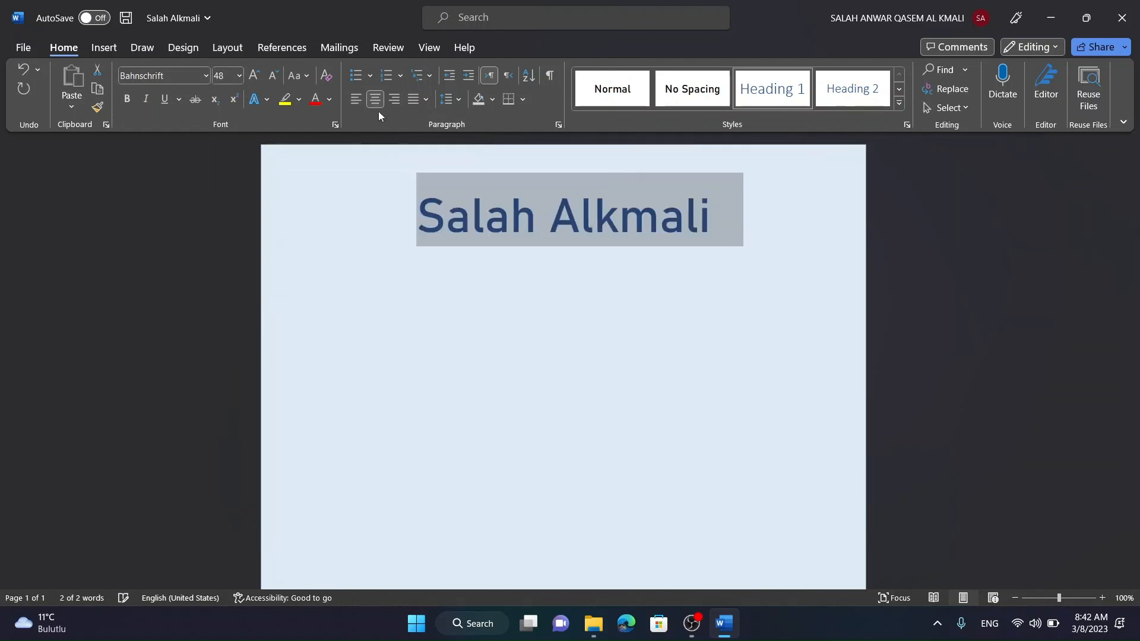
click(514, 341)
click(726, 233)
key(Return)
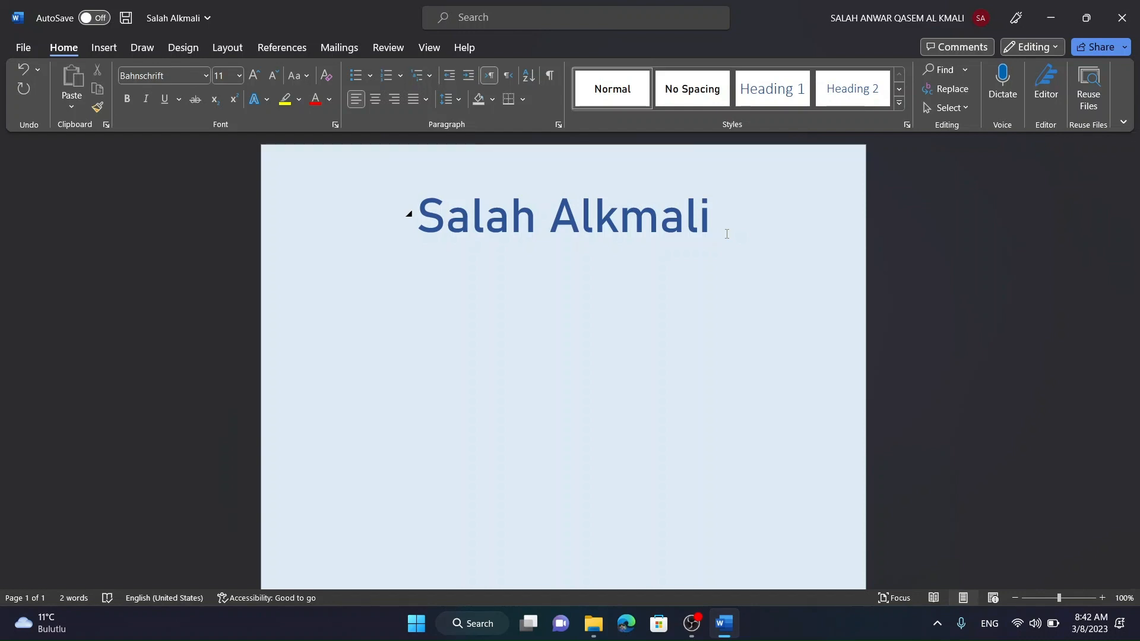
- Type a 'Full name :' line with the author's full name, then 'Grade : Teacher' and 'My interests'
text(Full name : Salah)
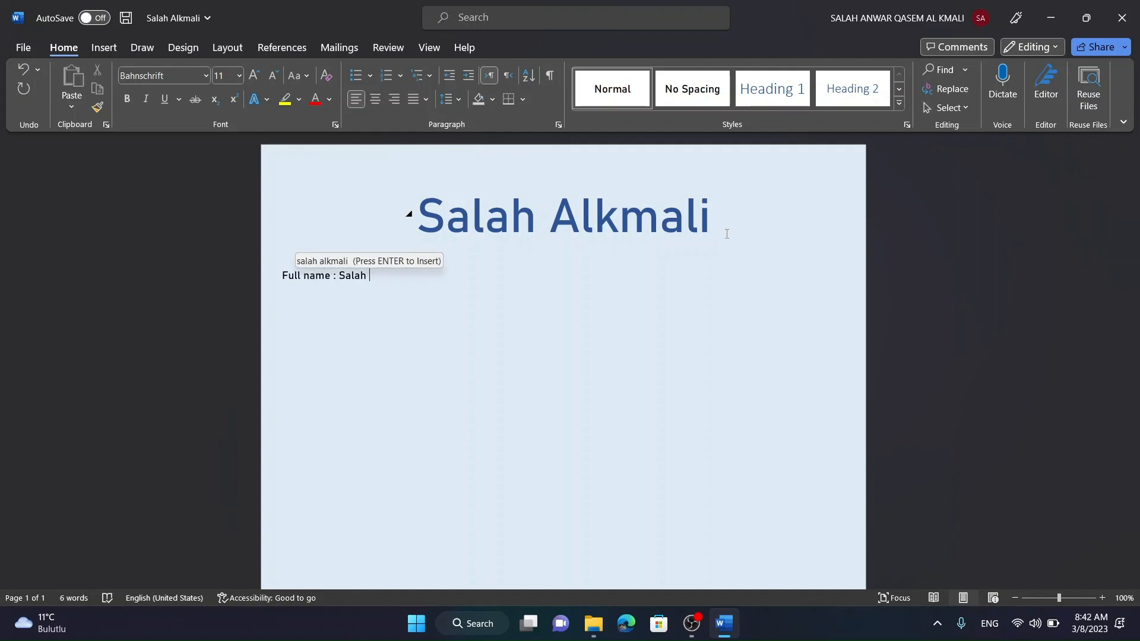
text( Anwar A)
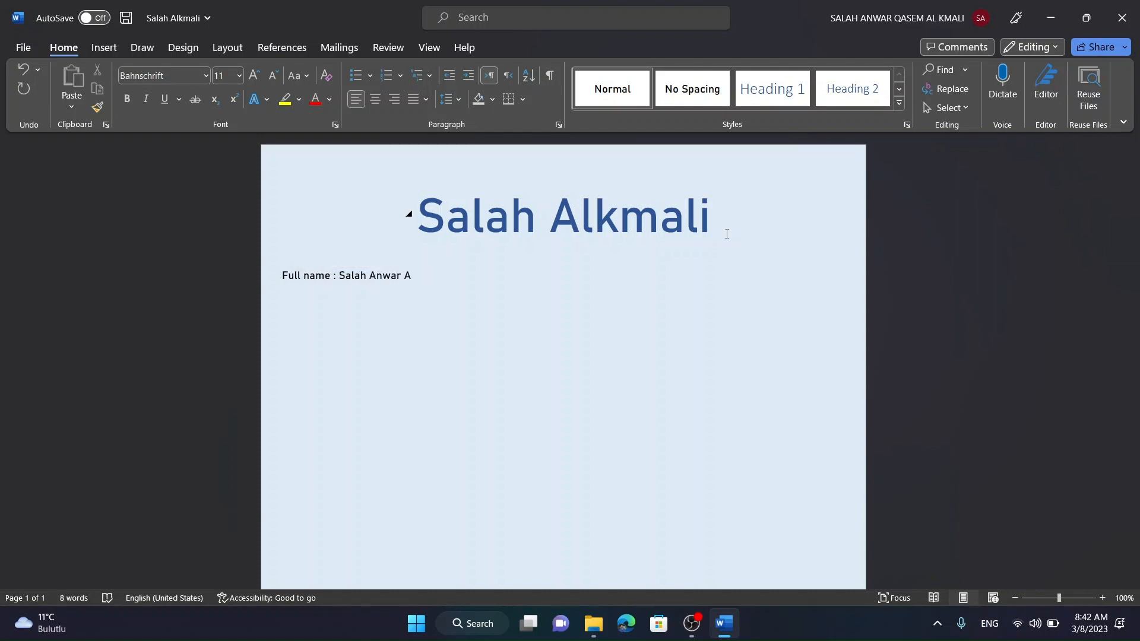
text(lkmali)
key(Return)
text(Grade)
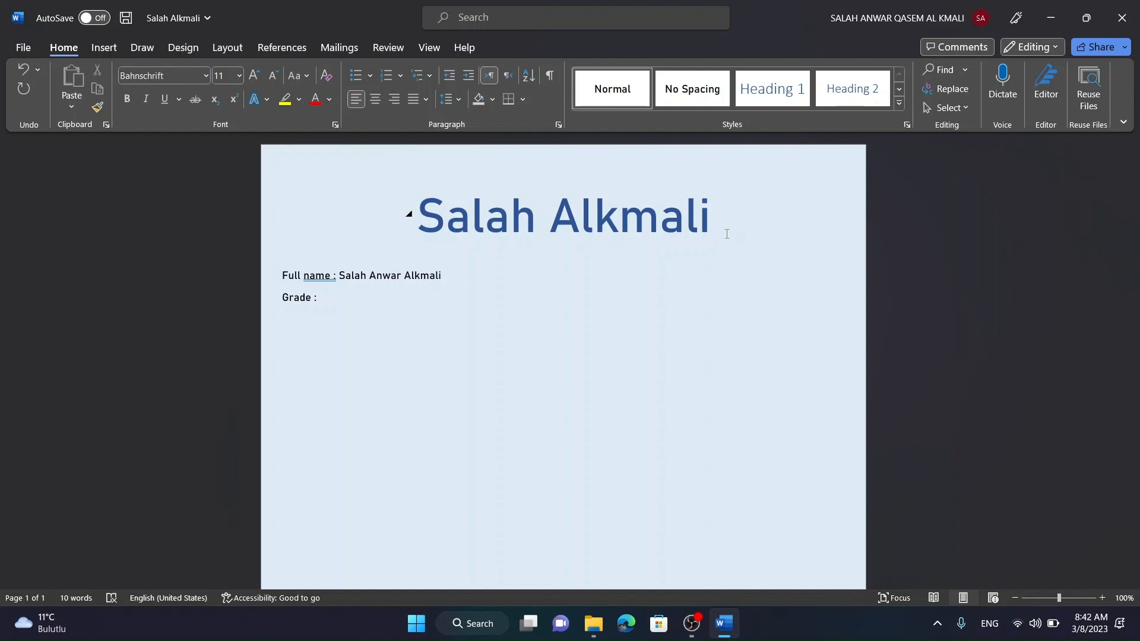
text( : Teacher)
key(Return)
text(My int)
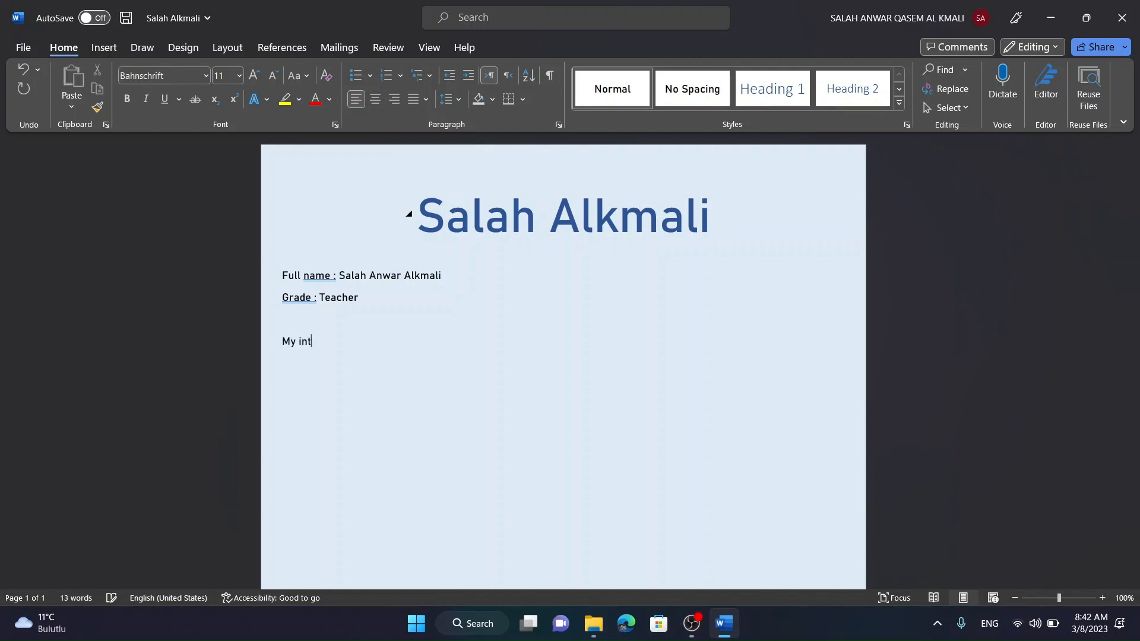
text(erests:)
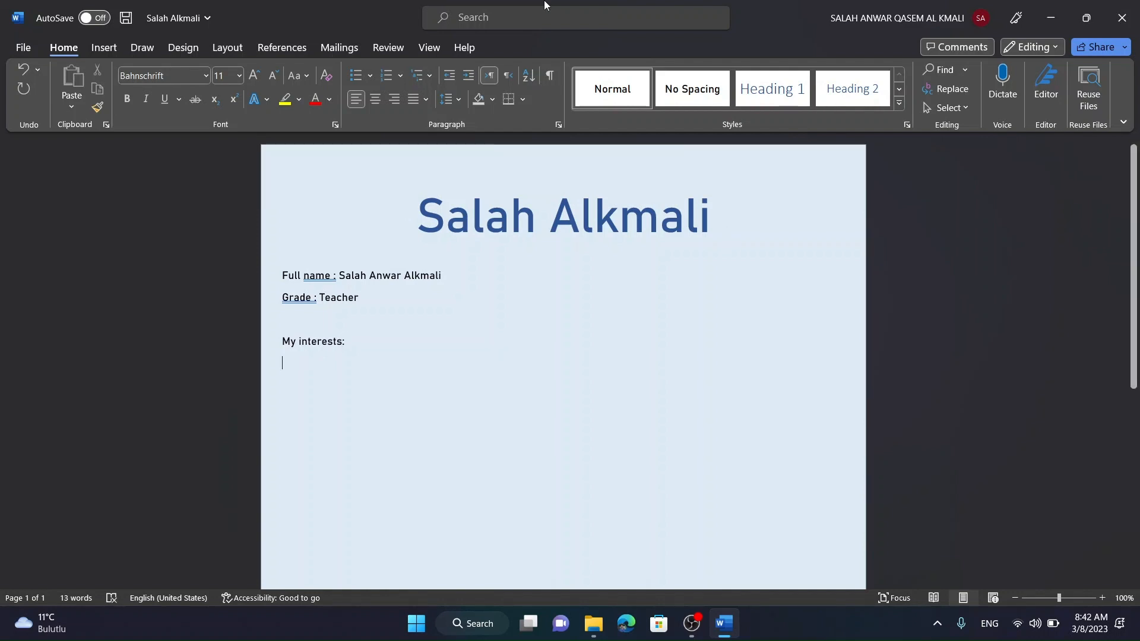
- Add a numbered list: Reading books., Playing chess., Learning new things about computers., Playing video games with my friends
key(Return)
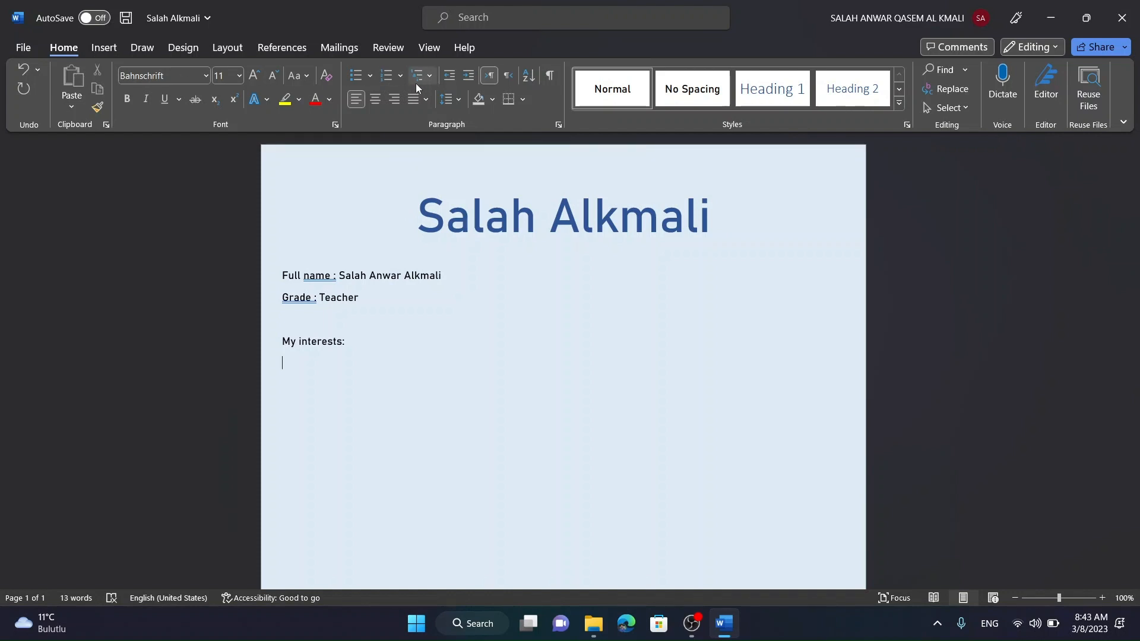
click(386, 76)
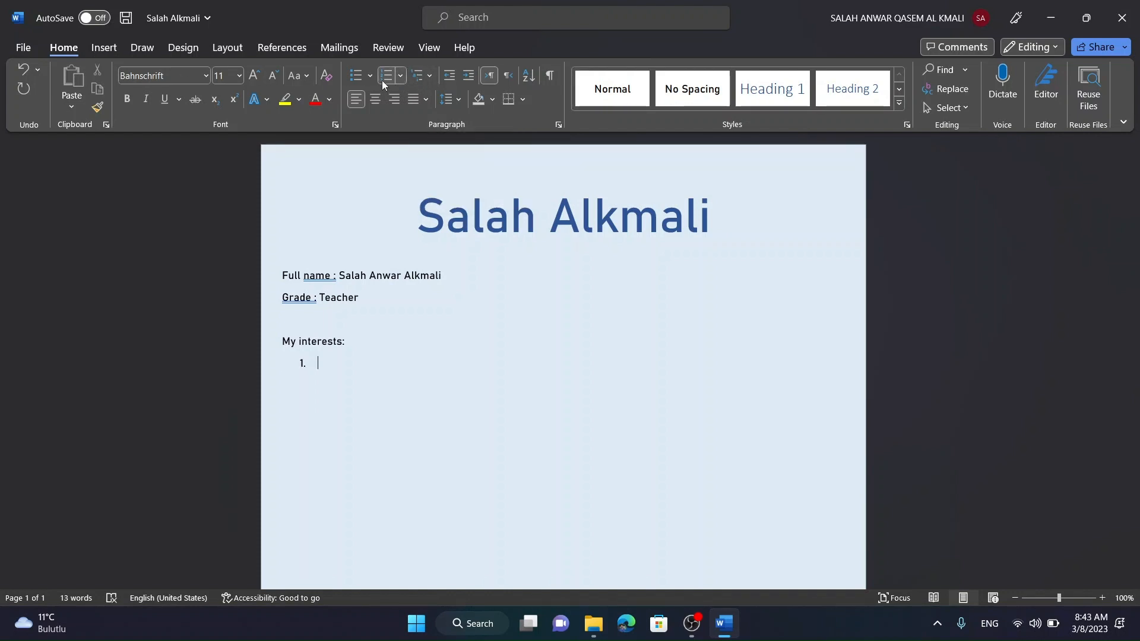
text(Reading books.)
key(Return)
text(Pl)
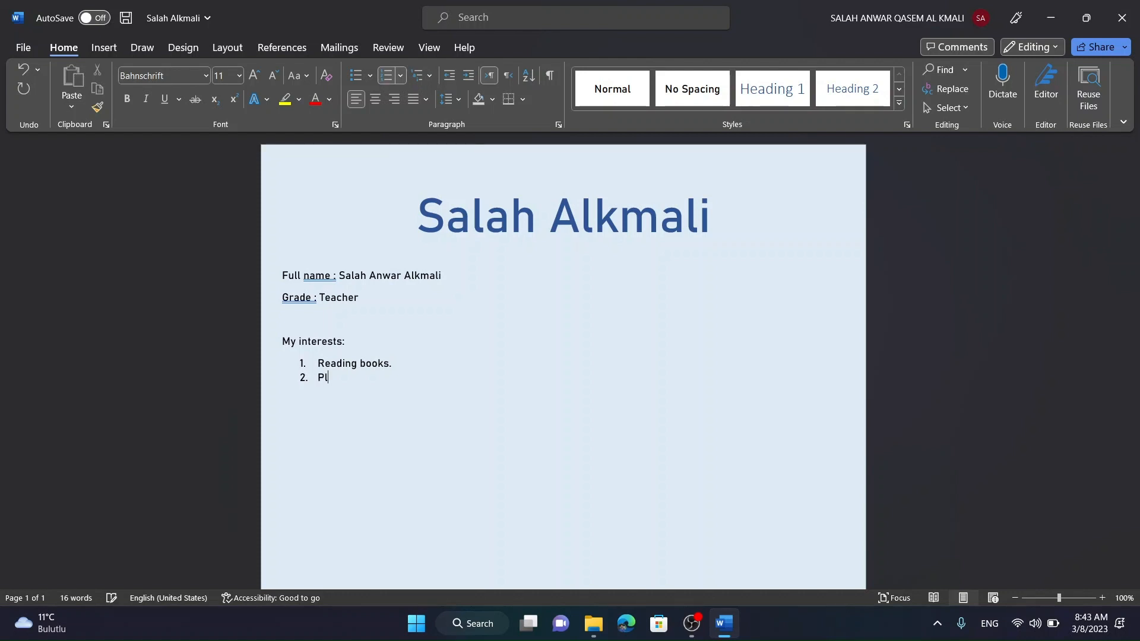
text(aying chess.)
key(Return)
text(Lea)
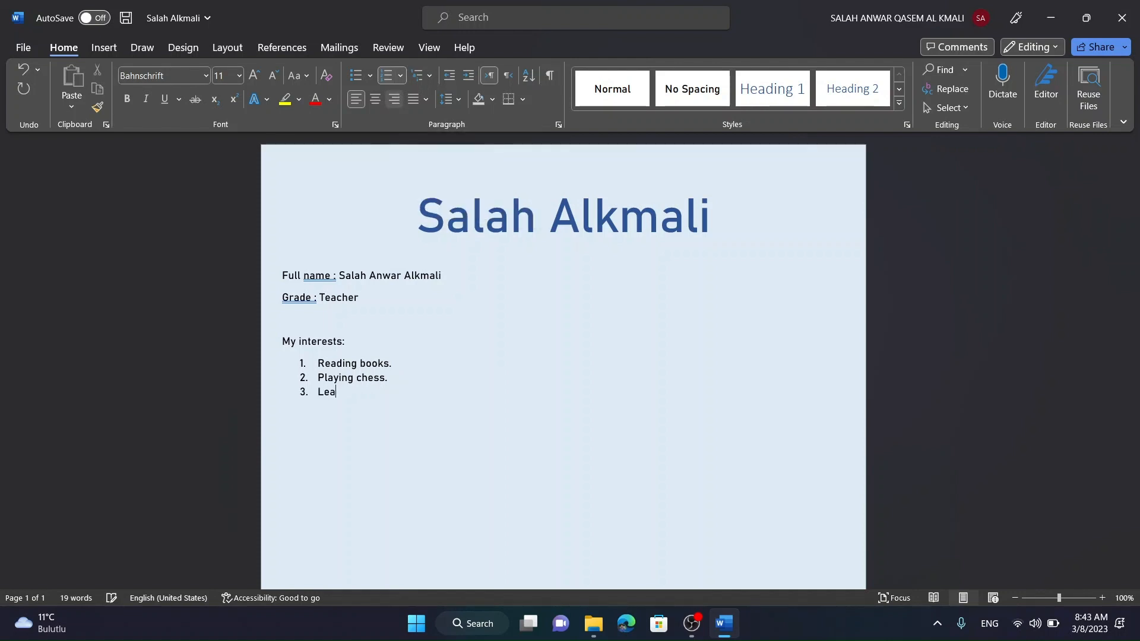
text(rning new things about )
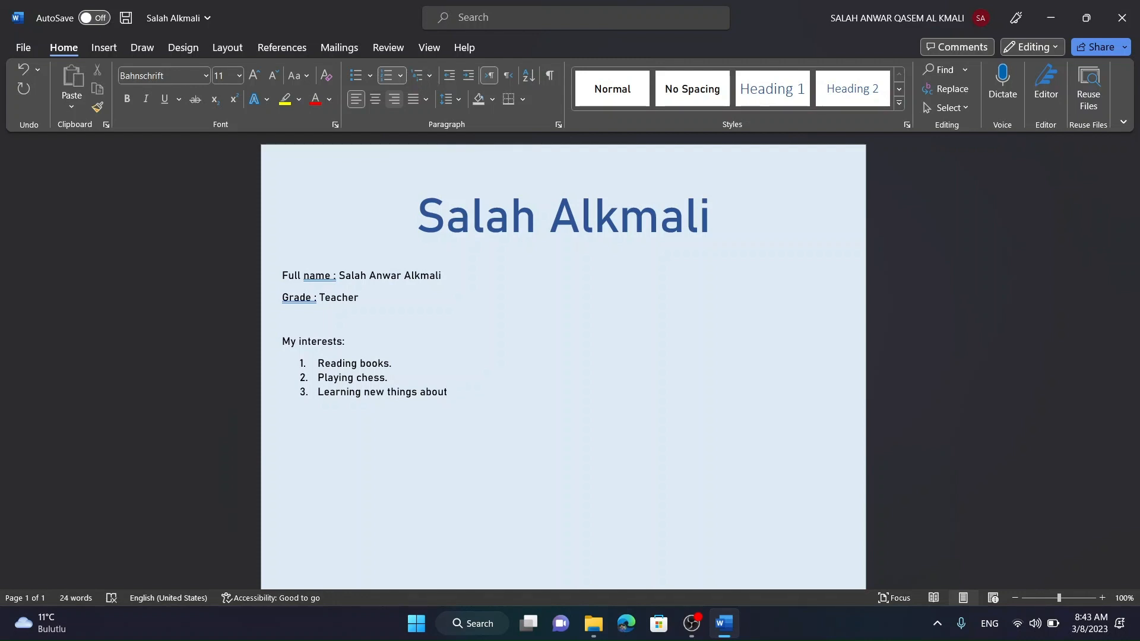
text(computers.)
key(Return)
text(Playing )
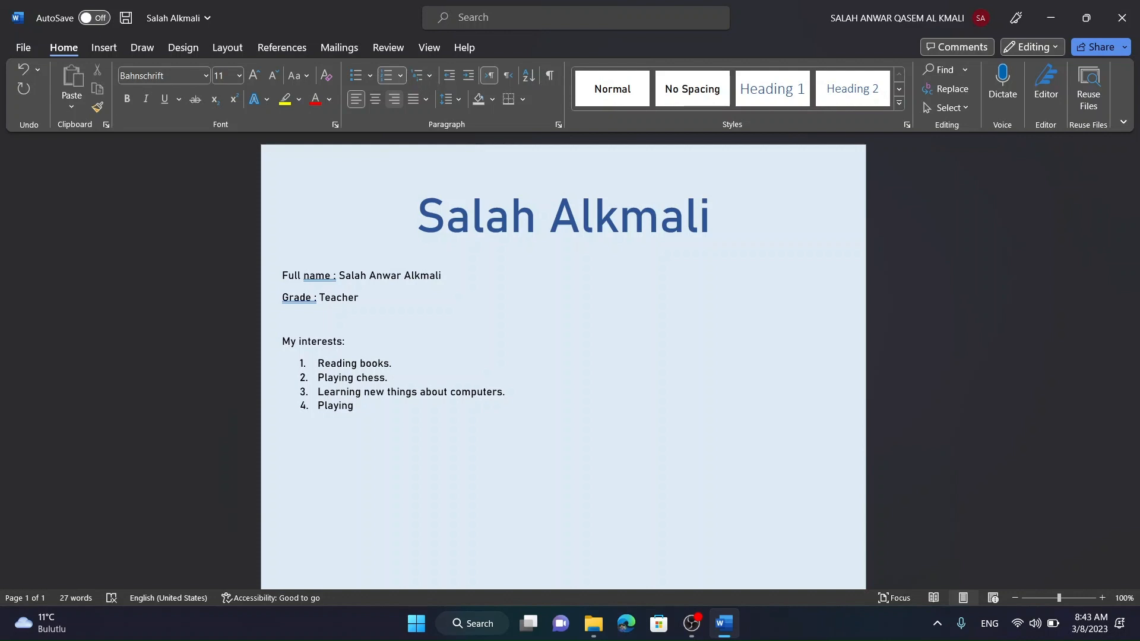
text(video games with my friends)
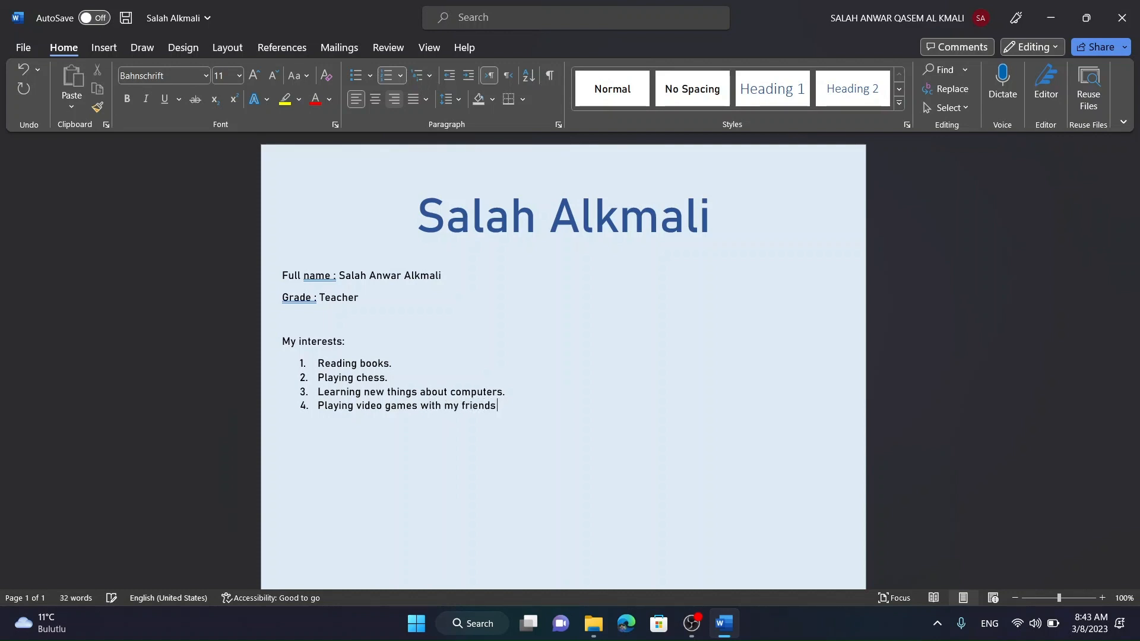
key(Return)
key(BackSpace)
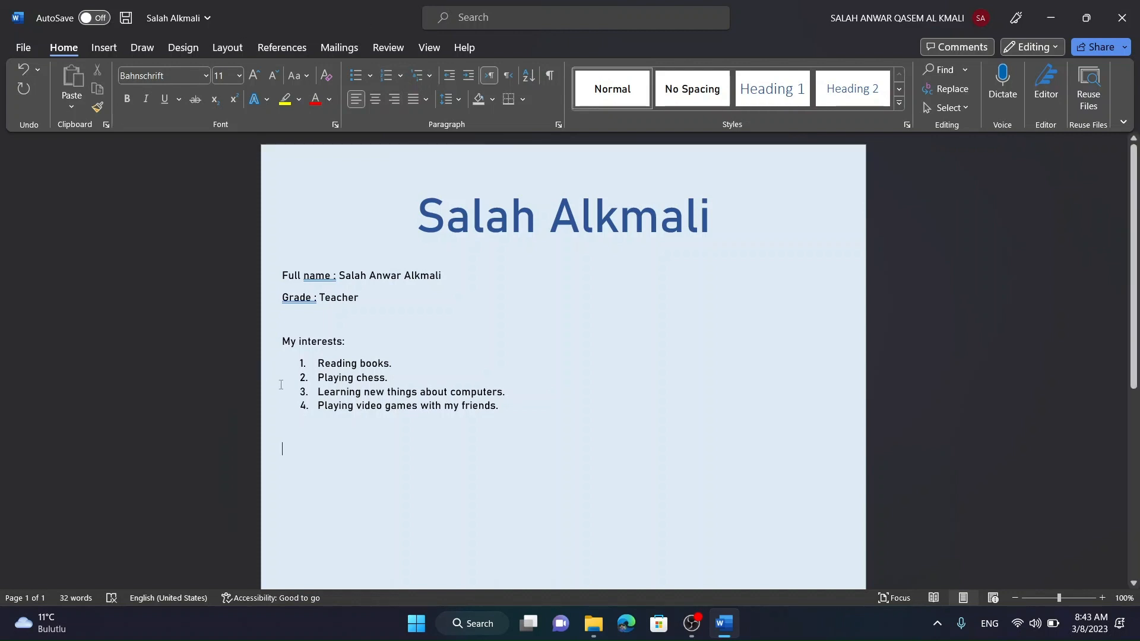
- Make 'My interests:' dark green at 14 pt, then type 'My hobbies :' below the list
triple_click(344, 341)
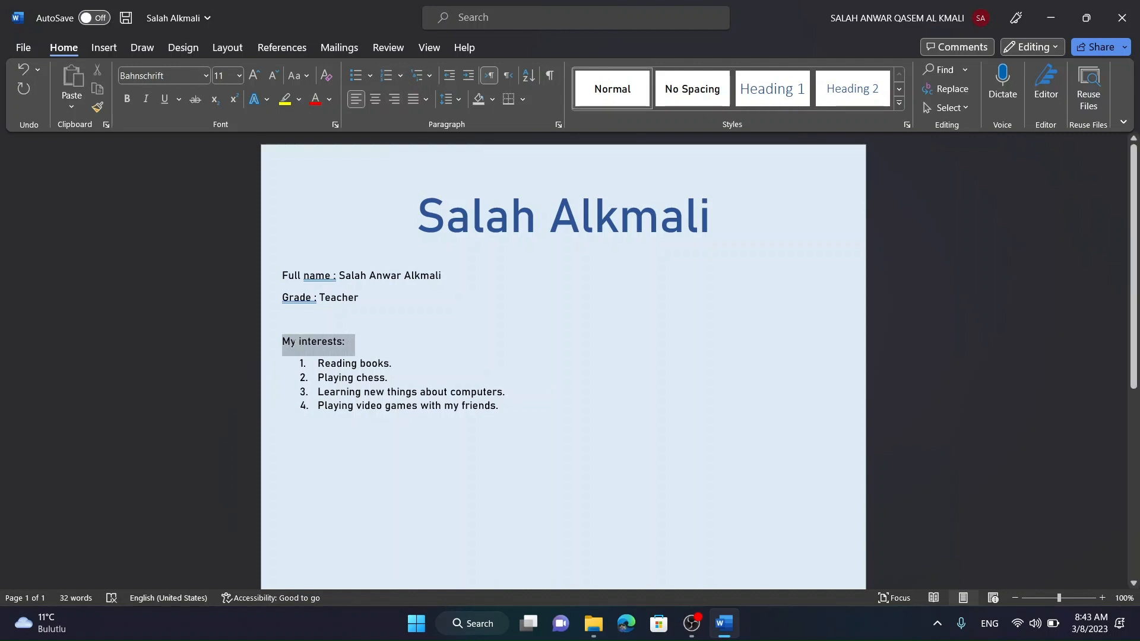
click(328, 100)
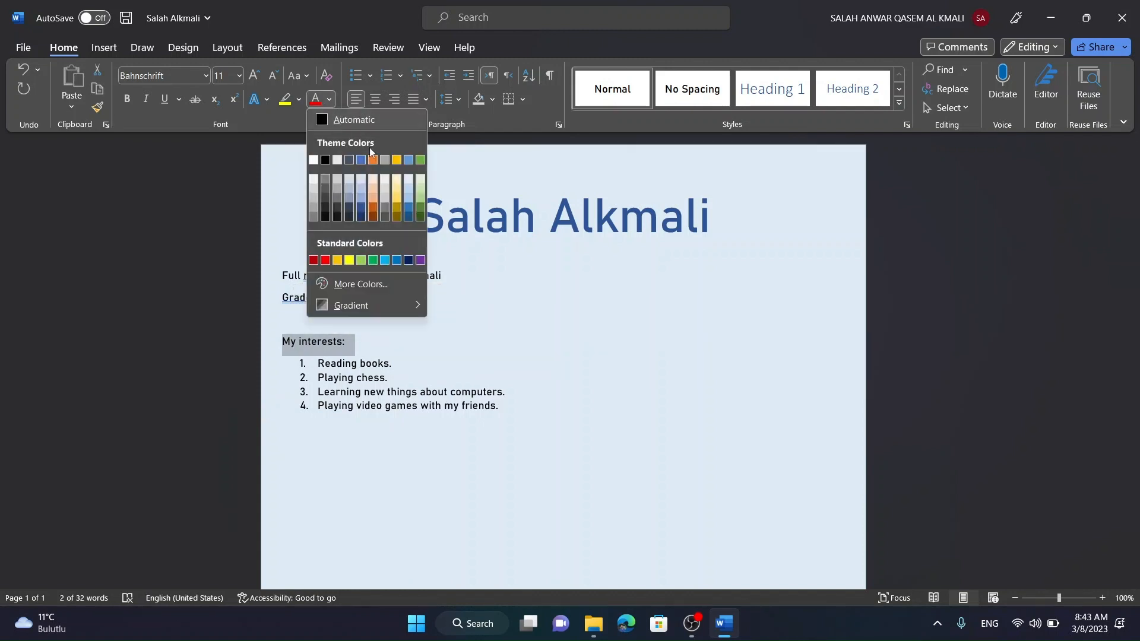
click(417, 217)
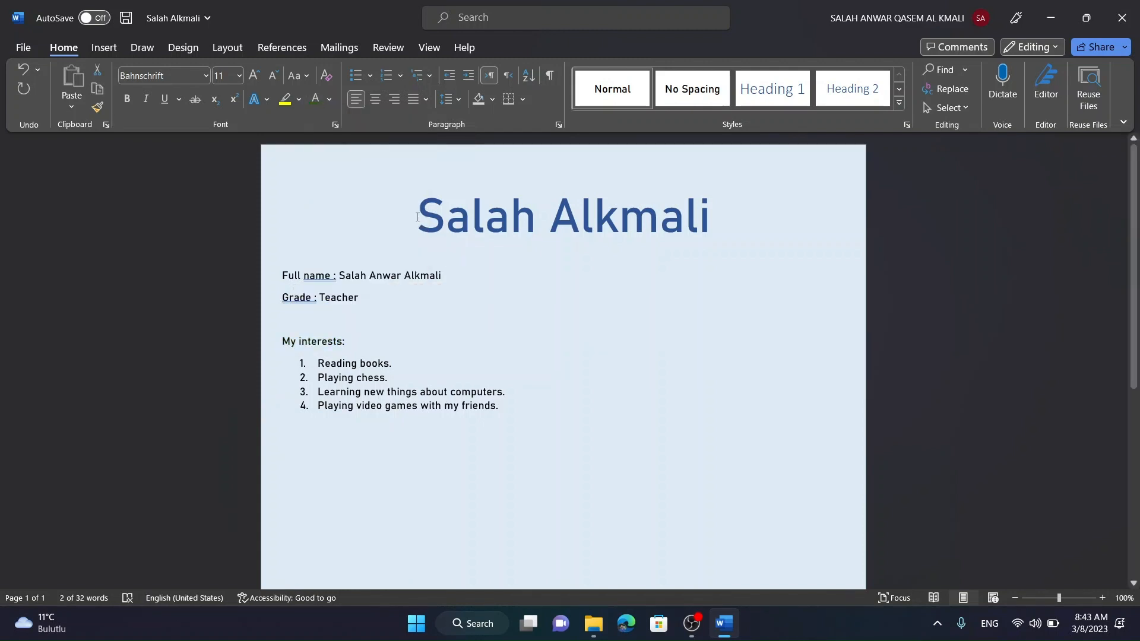
click(237, 78)
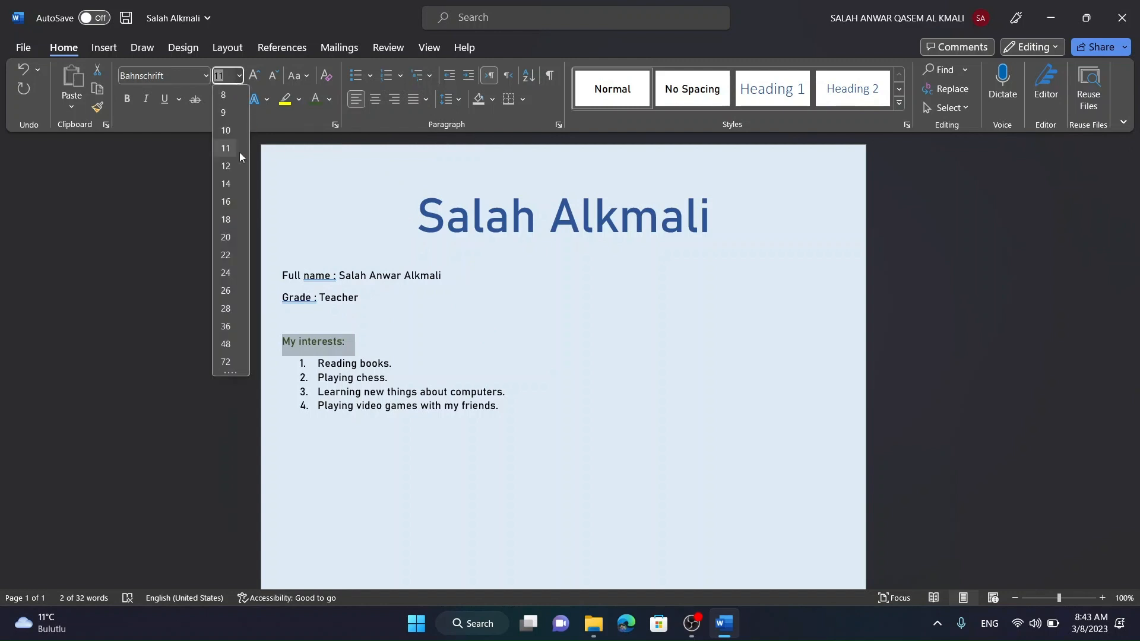
click(225, 187)
click(427, 496)
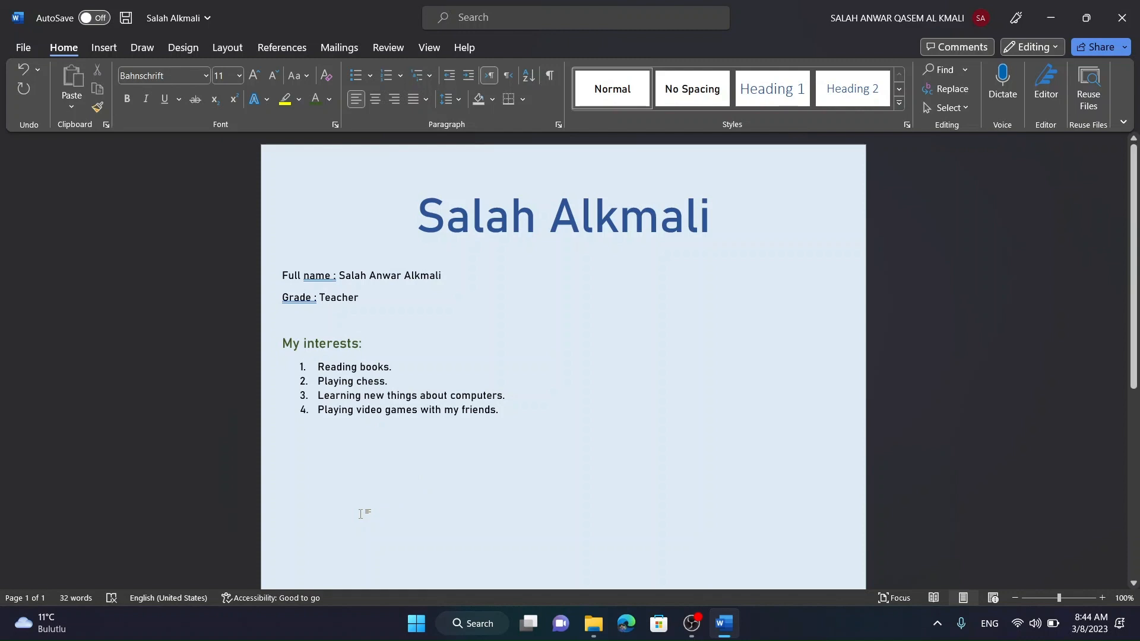
text(My )
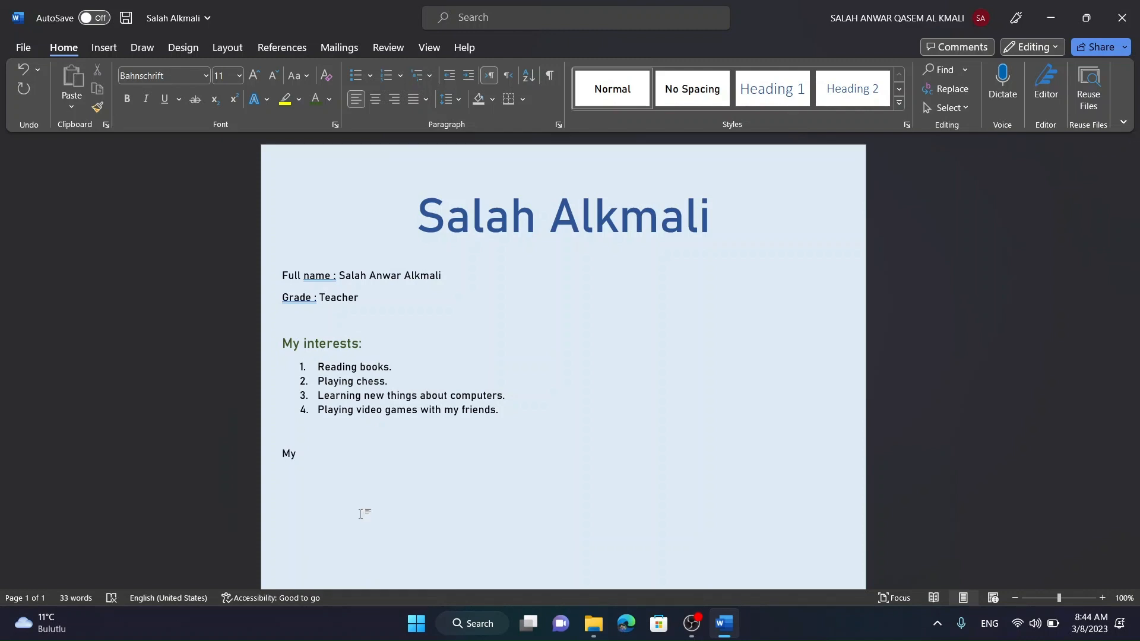
text(hobbies :)
- Add bulleted hobbies: Drawing and painting., Collecting rocks., Watching Movies
click(355, 74)
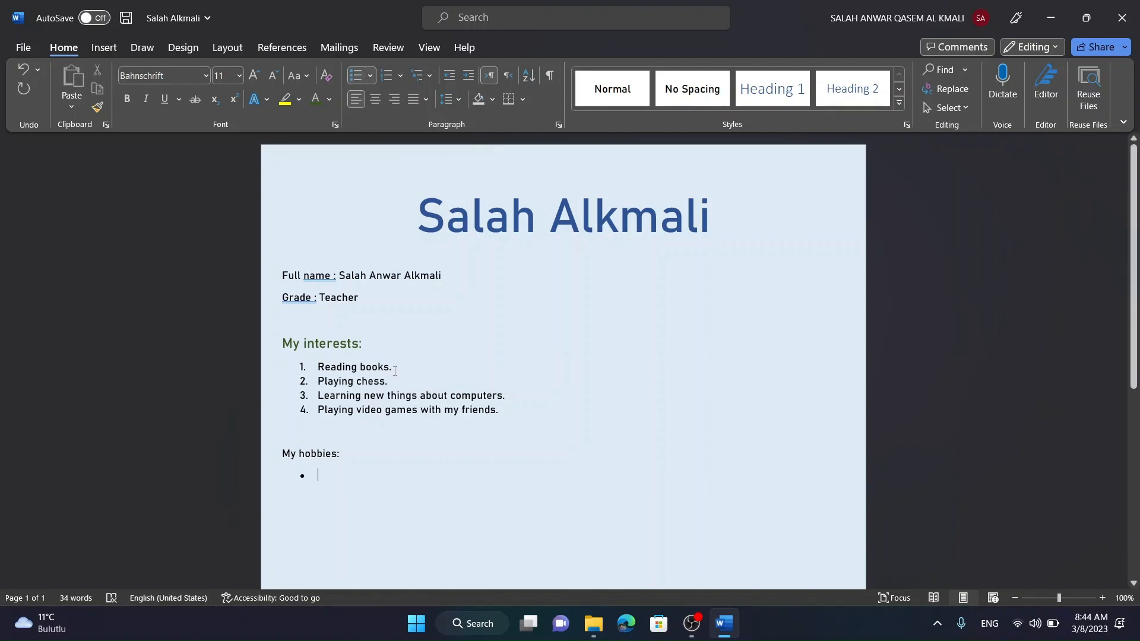
text(Dra)
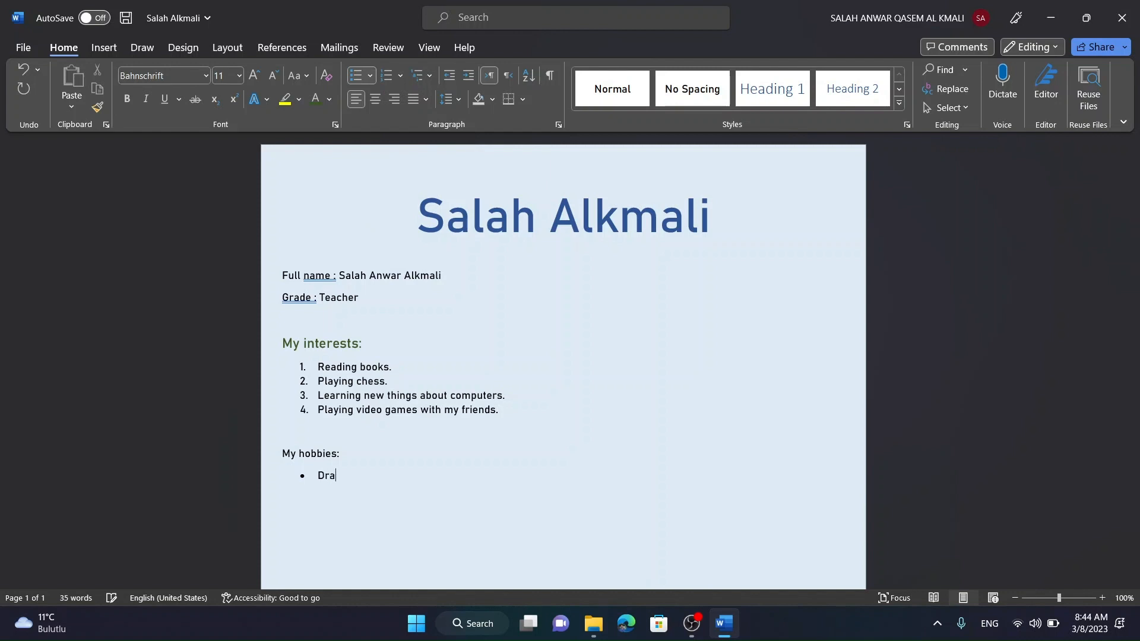
text(wing and painting )
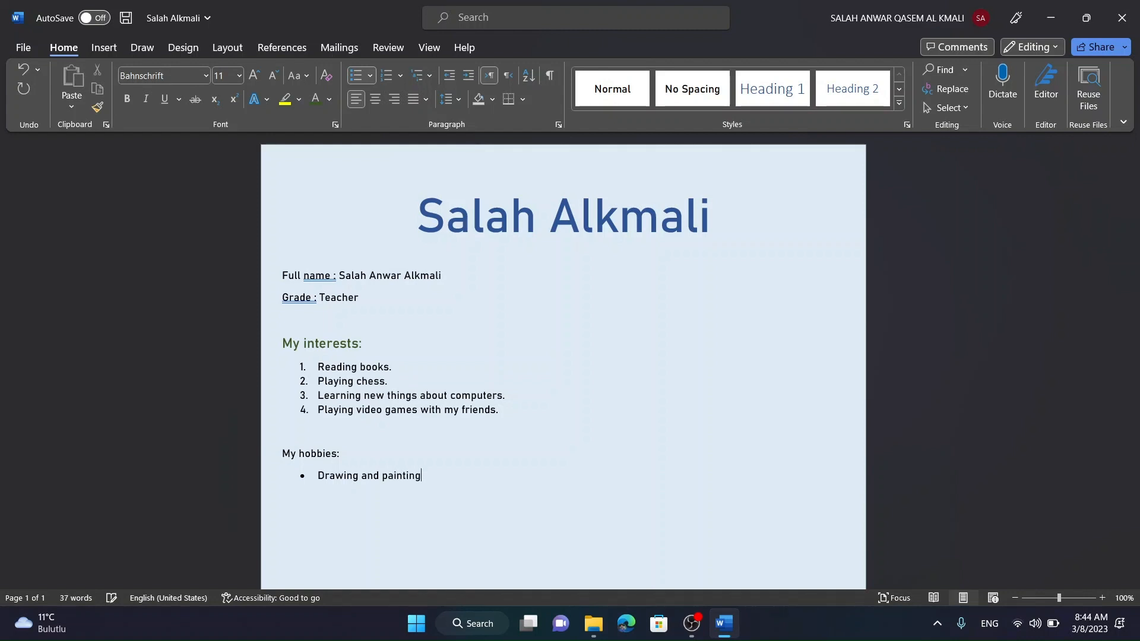
text(.)
key(Return)
text(Collecting rocks.)
key(Return)
text(Watchi)
text(ng )
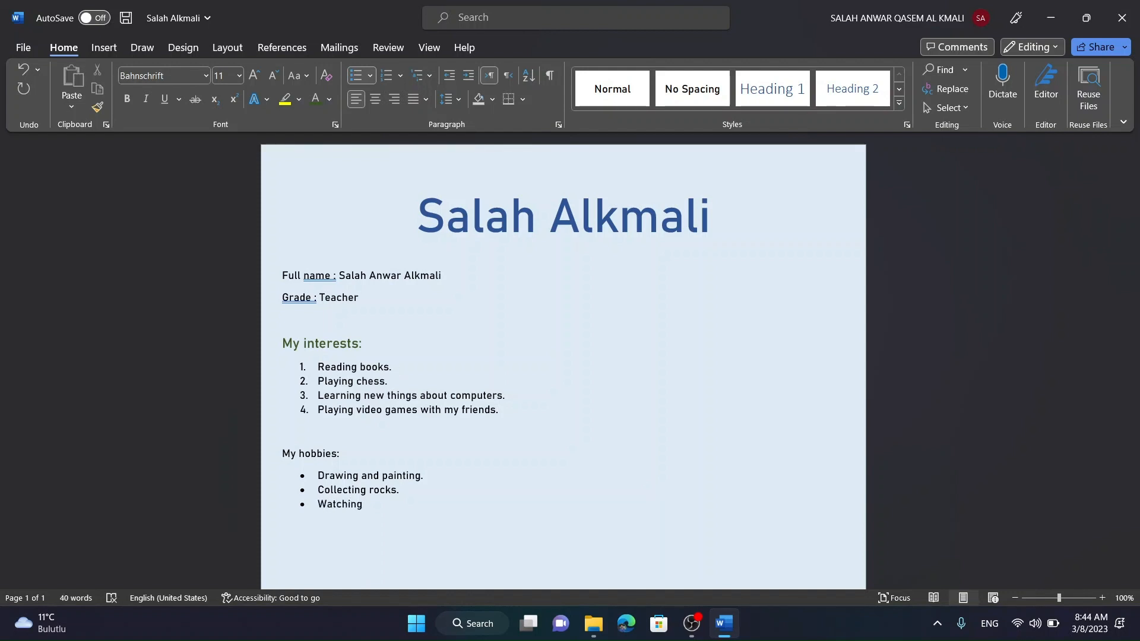
text(Movies.)
key(Return)
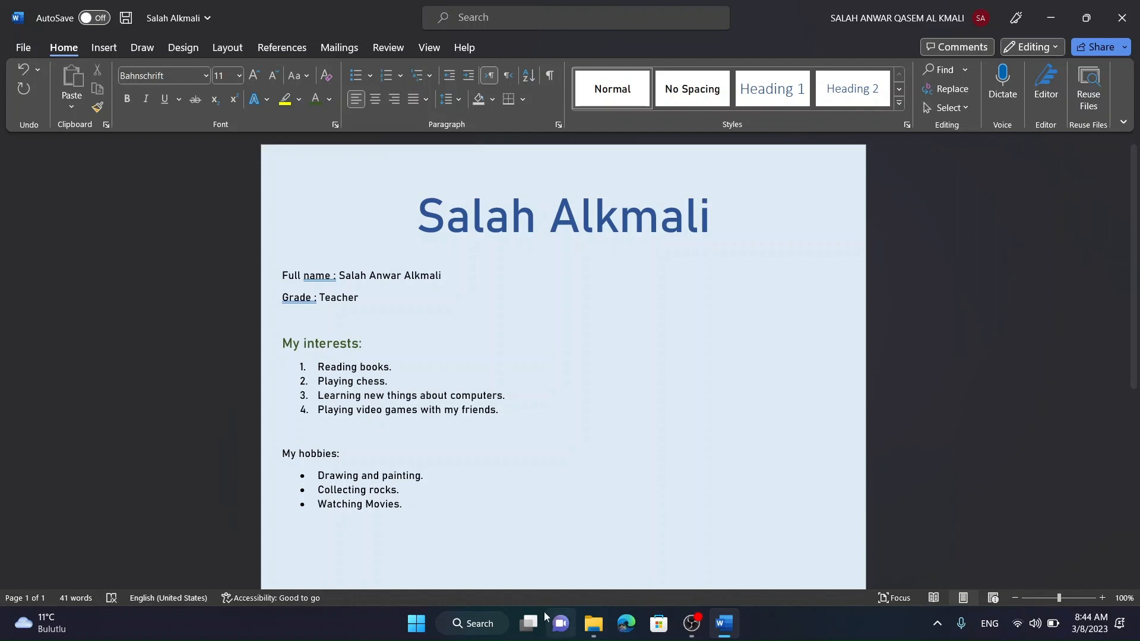
- Colour 'My hobbies:' dark orange and grow it to 14 pt
drag(343, 456, 284, 455)
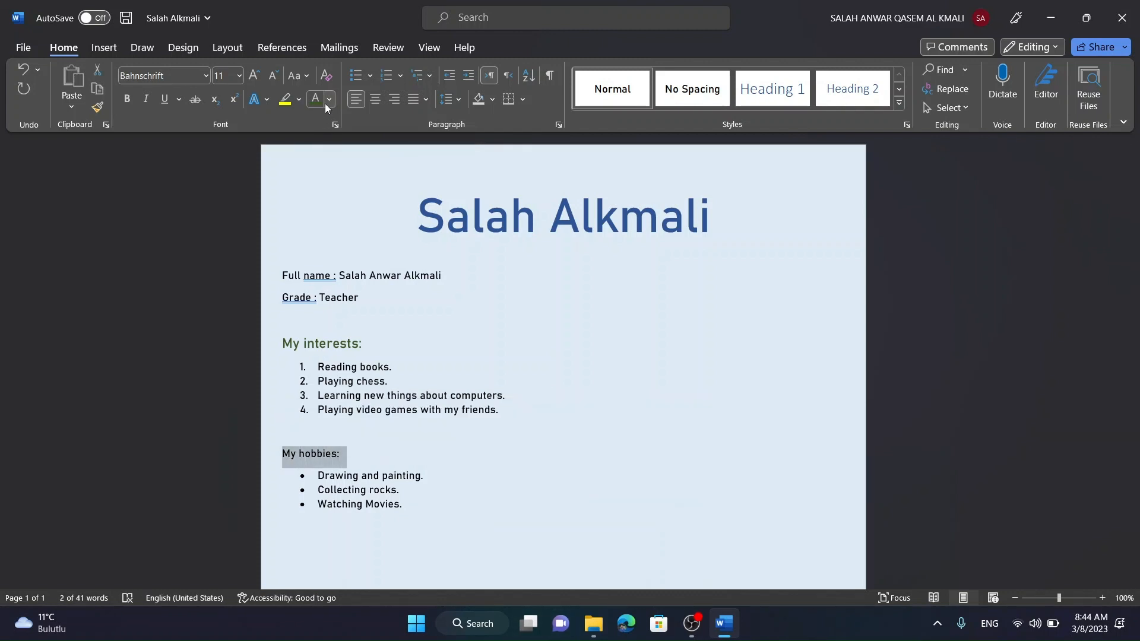
click(329, 100)
click(375, 215)
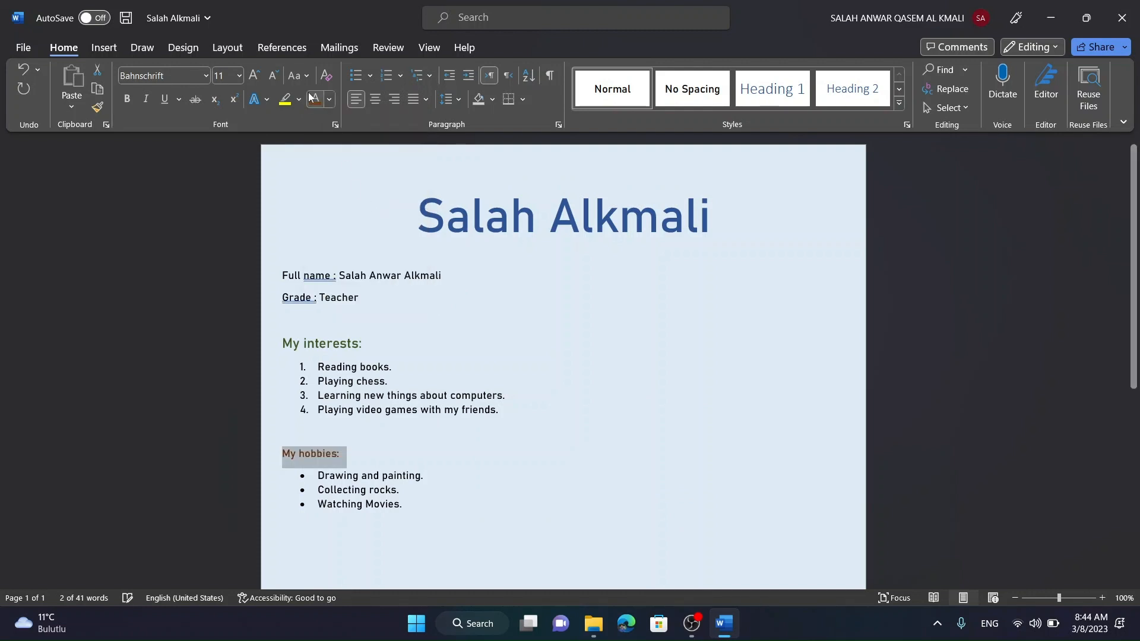
click(258, 80)
click(258, 80)
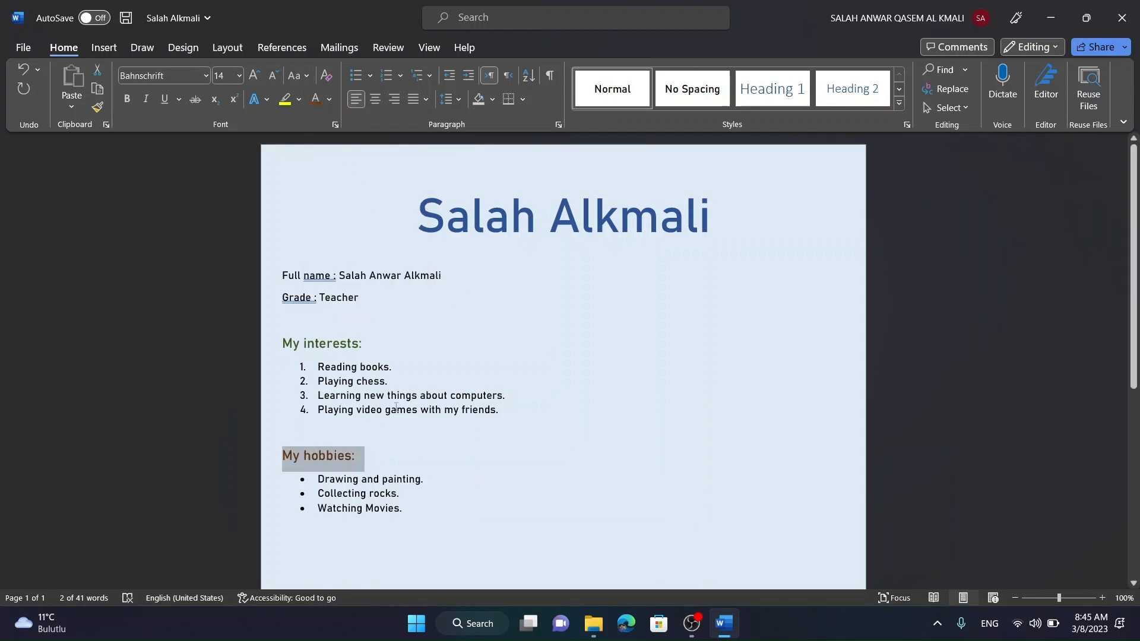
scroll(354, 474, down, 2)
click(311, 500)
scroll(351, 471, down, 1)
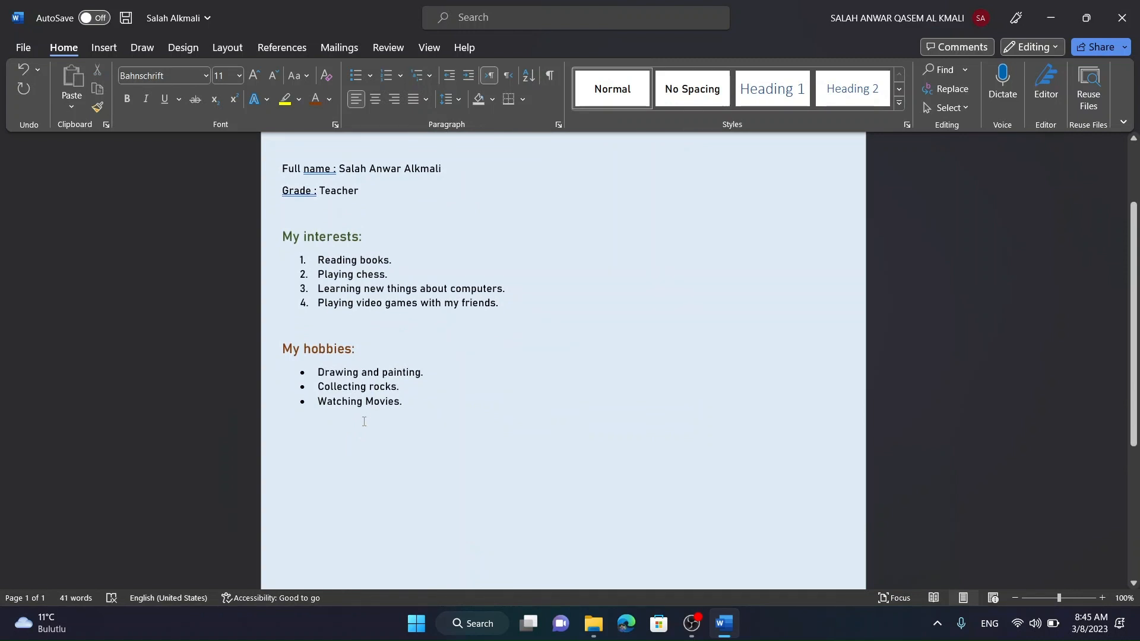
- Type the heading 'My school's activities:', accepting the lowercase 'school's' grammar correction
text(My)
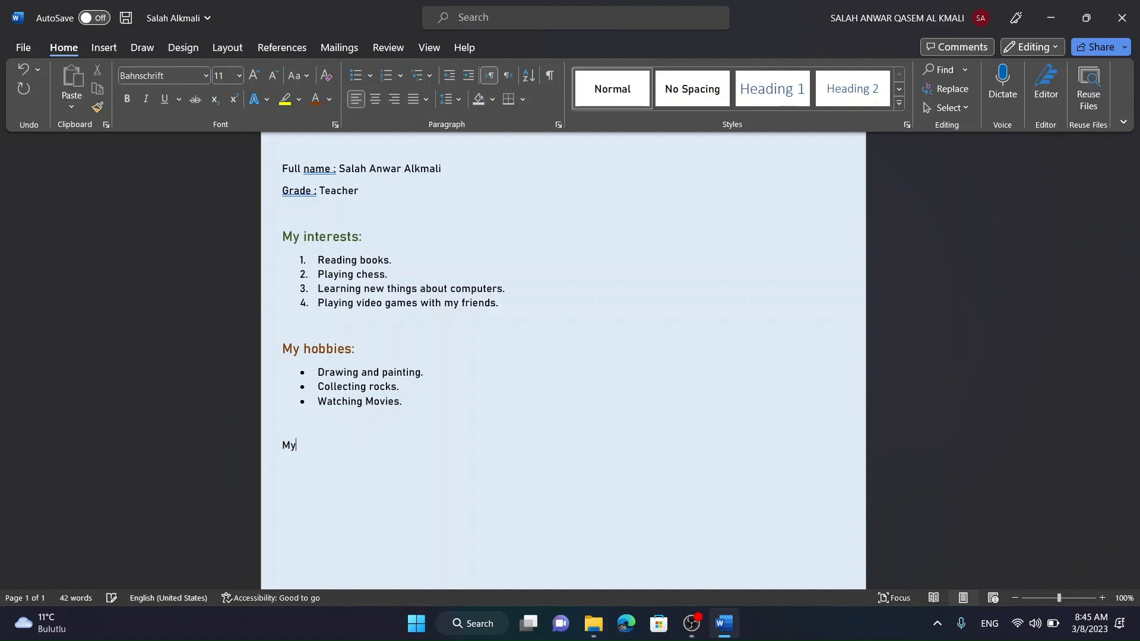
text( School activities:)
key(Return)
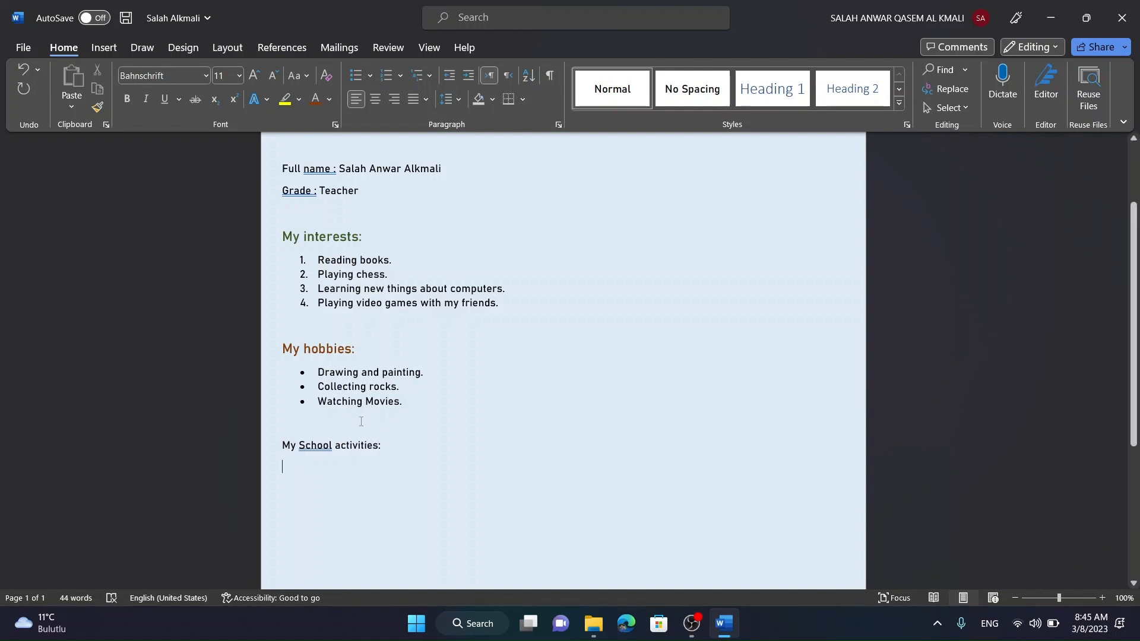
double_click(321, 452)
click(333, 451)
text('s)
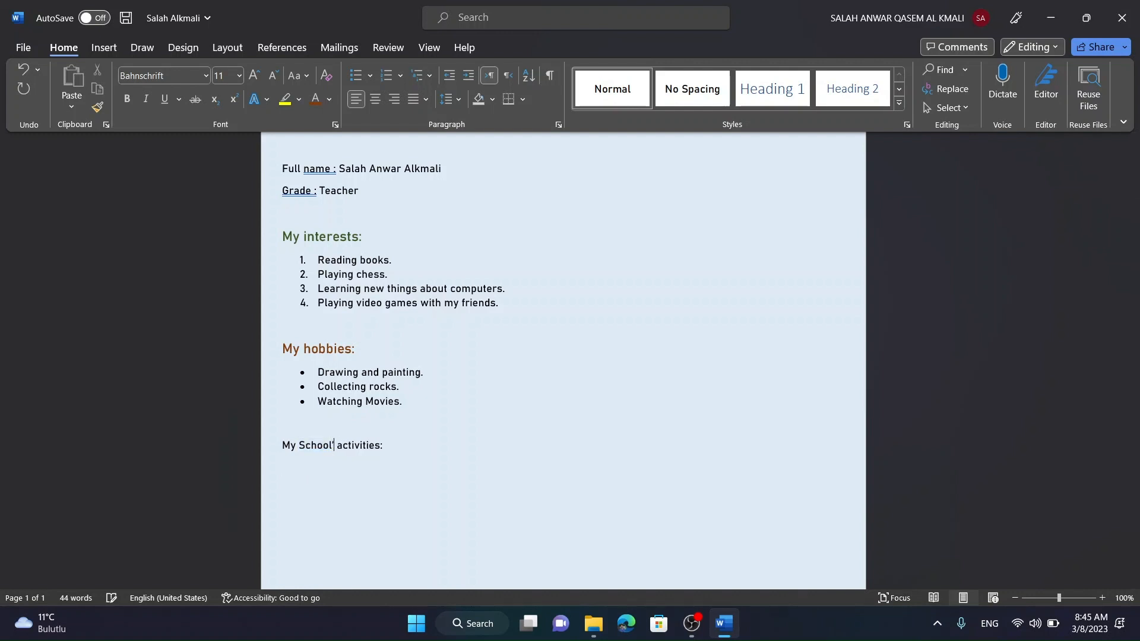
click(331, 488)
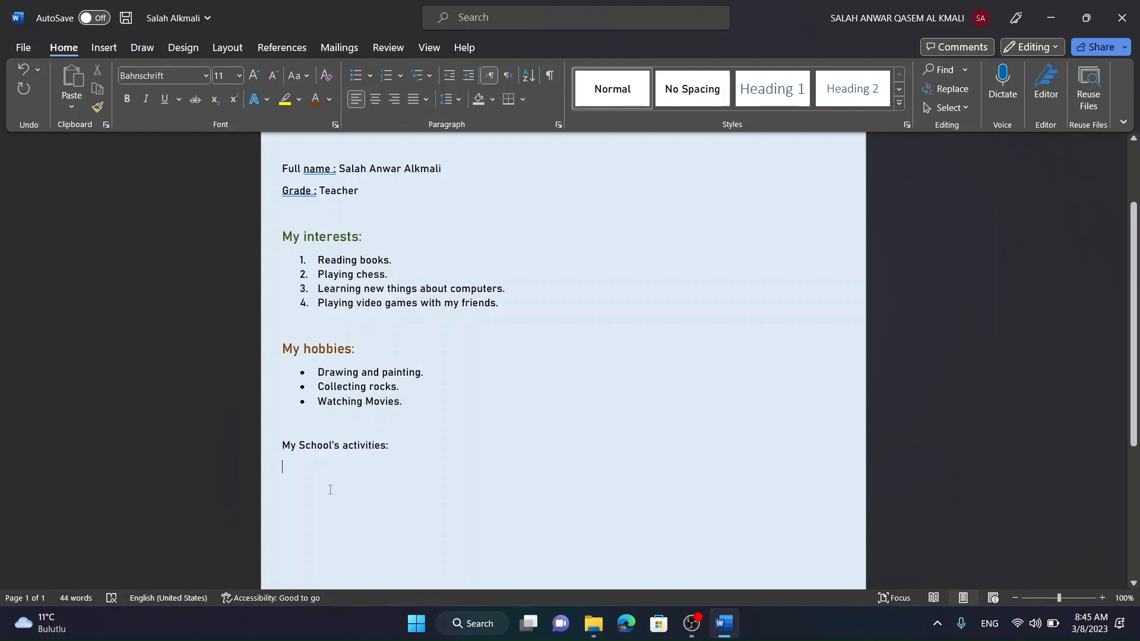
click(328, 453)
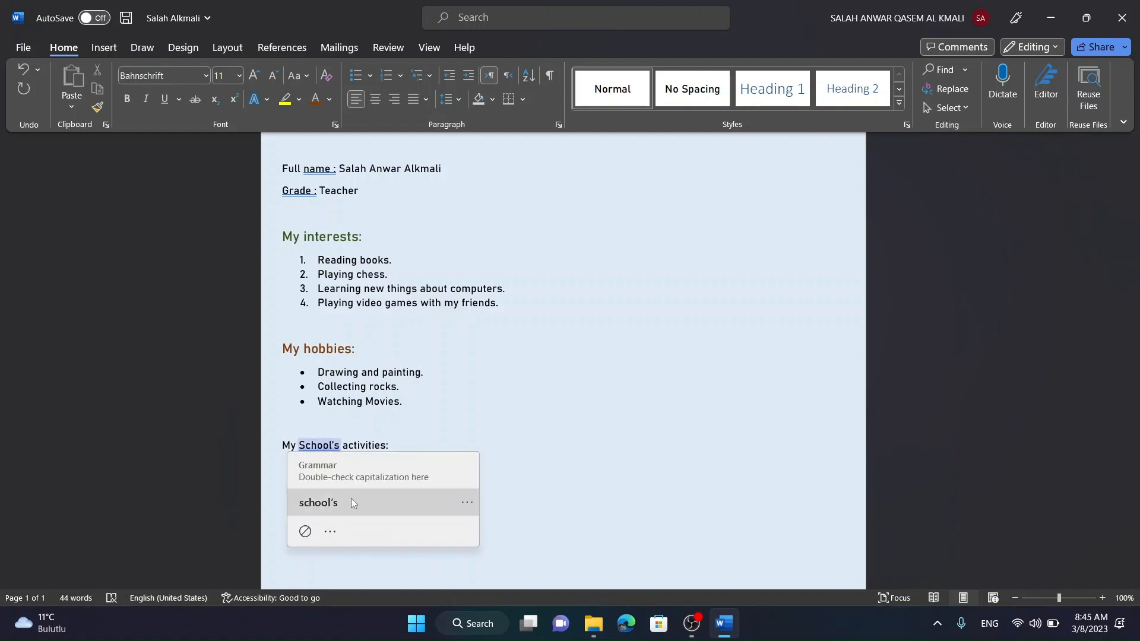
click(350, 504)
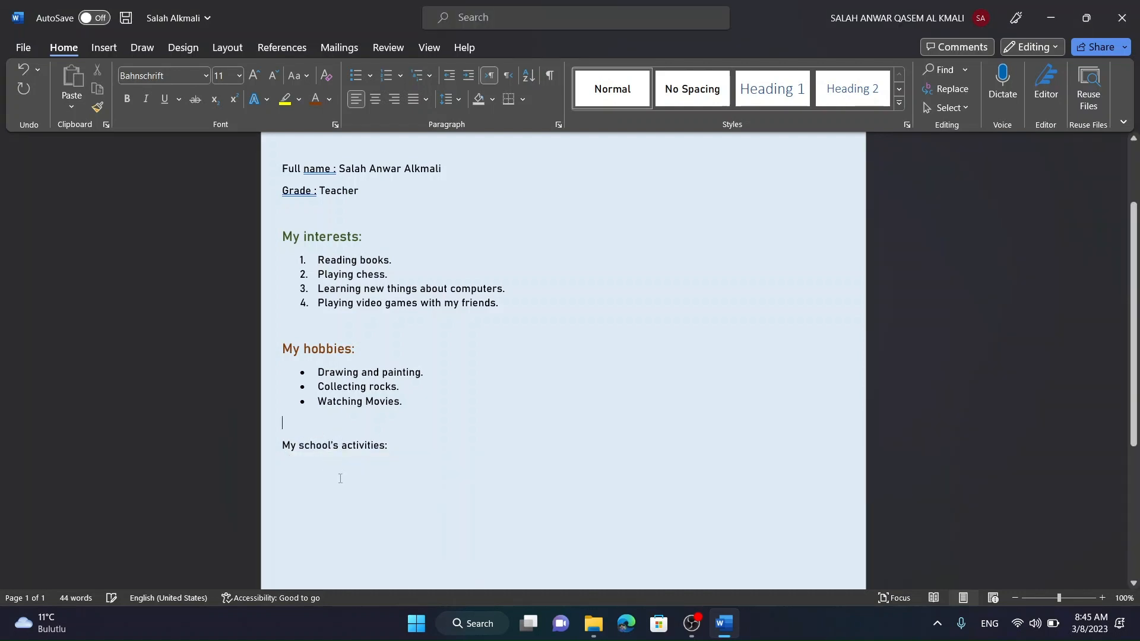
click(335, 493)
- Colour 'My school's activities:' red and enlarge it to 14 pt
drag(392, 450, 281, 451)
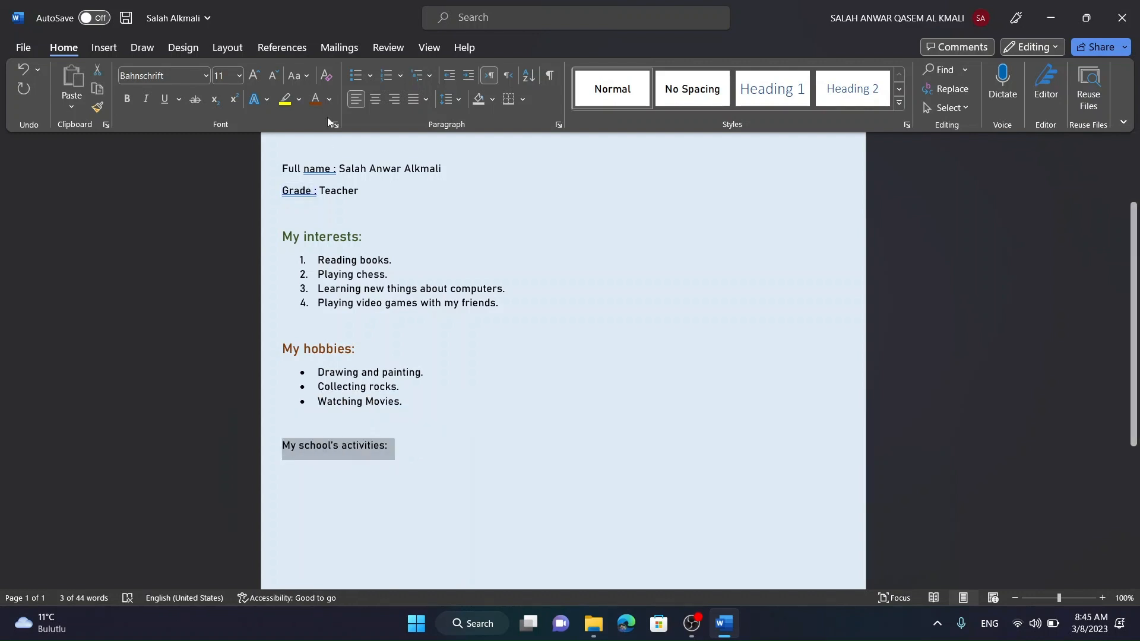
click(330, 100)
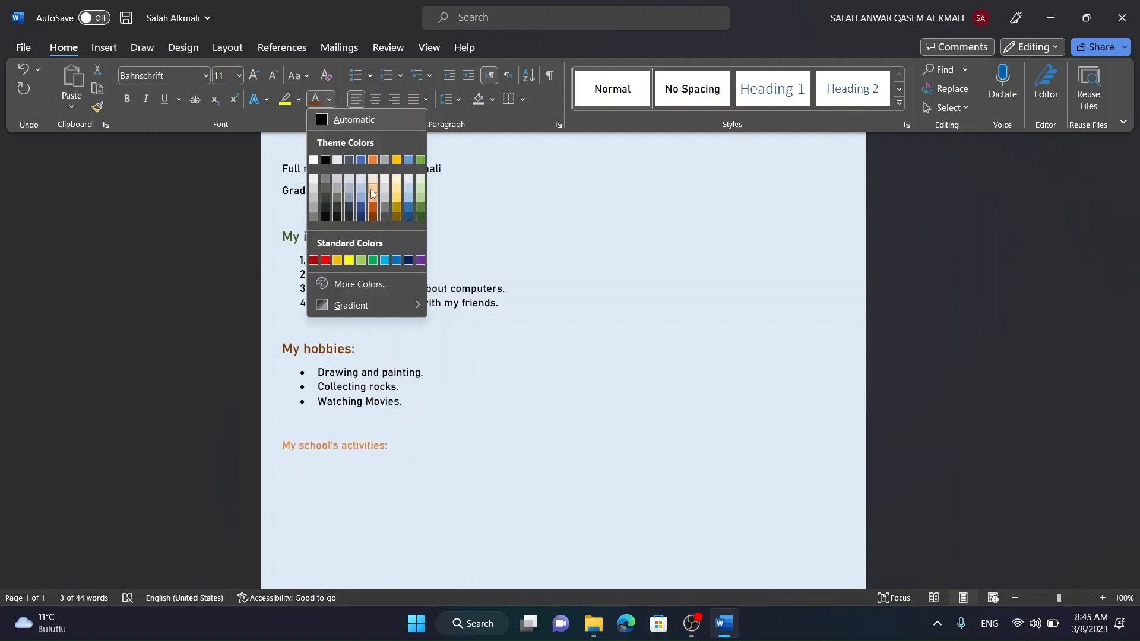
click(324, 261)
click(252, 78)
click(252, 79)
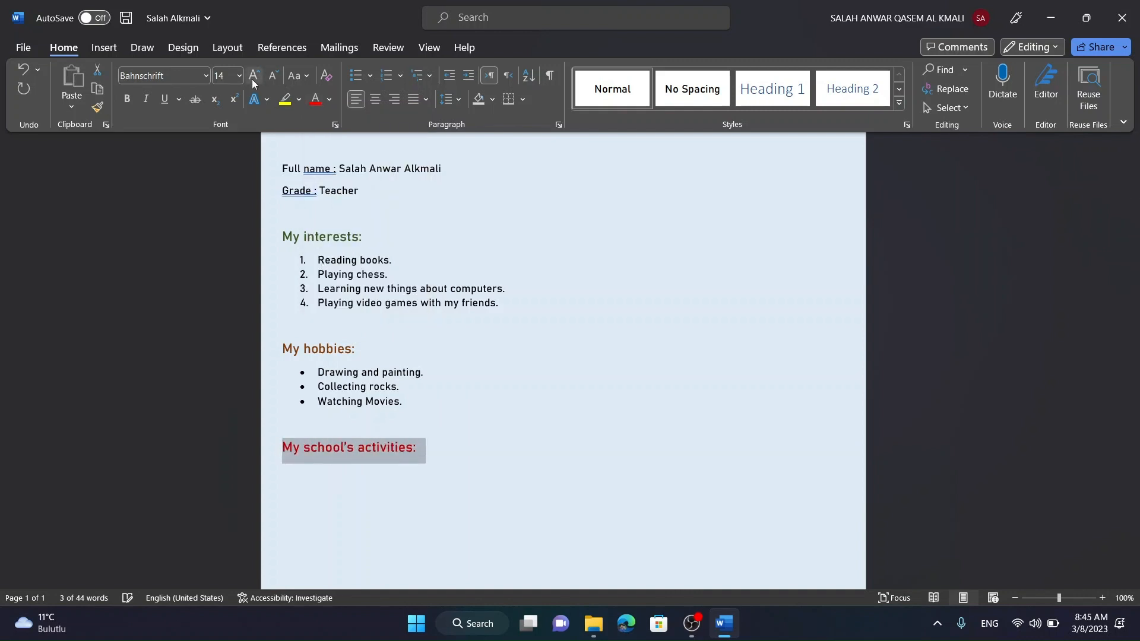
click(343, 500)
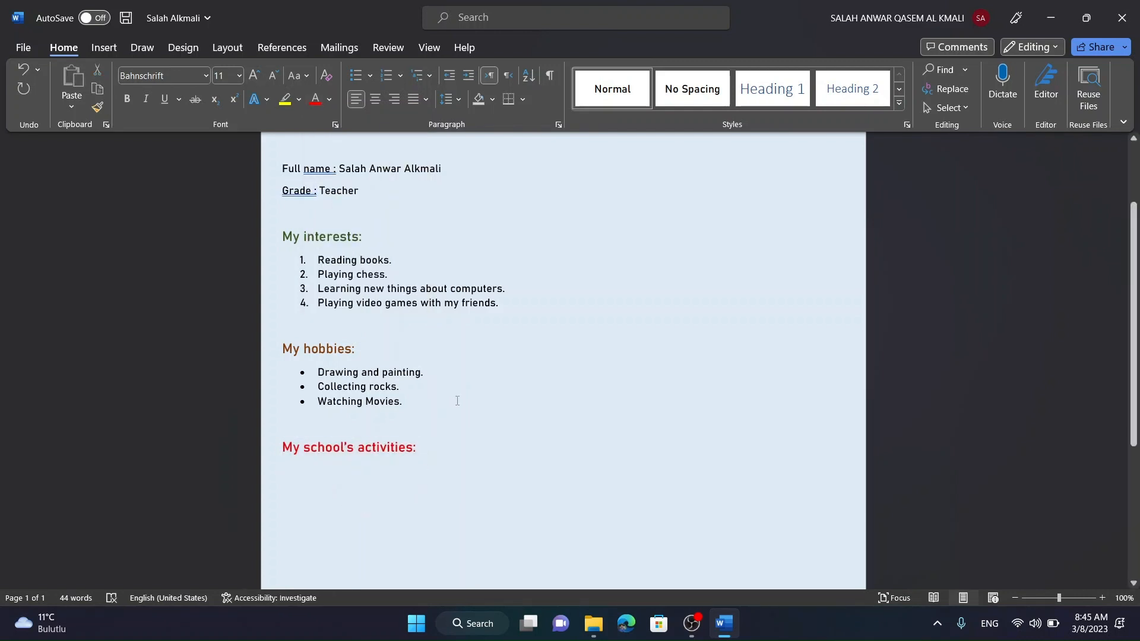
- Start an a) b) c) lettered list with item a) 'I am a member of the programmers club.'
click(400, 77)
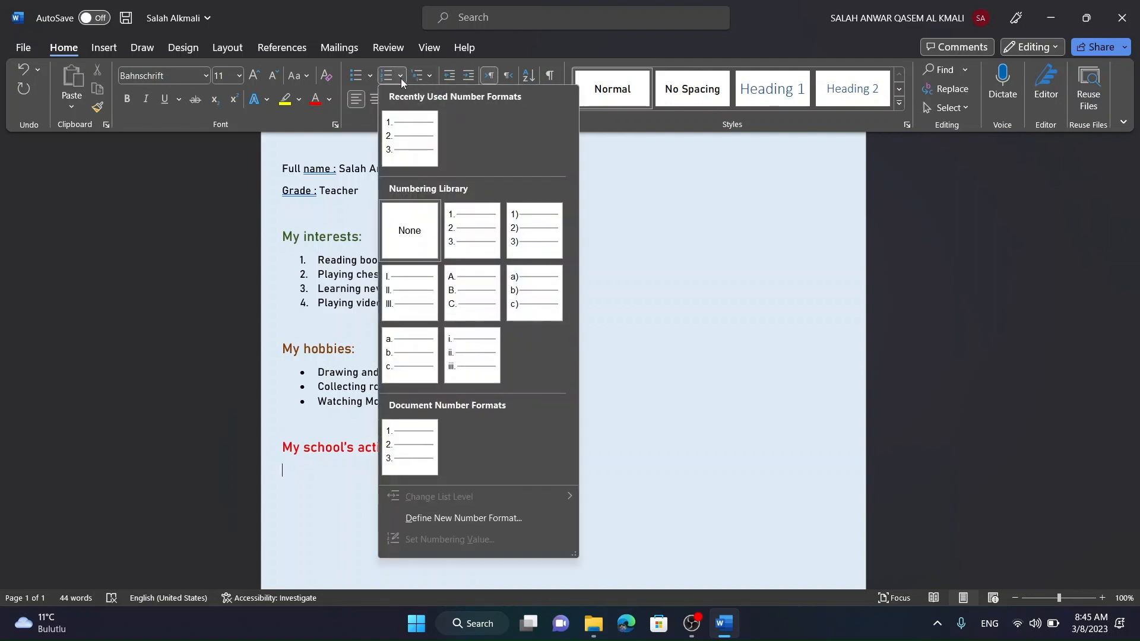
click(521, 303)
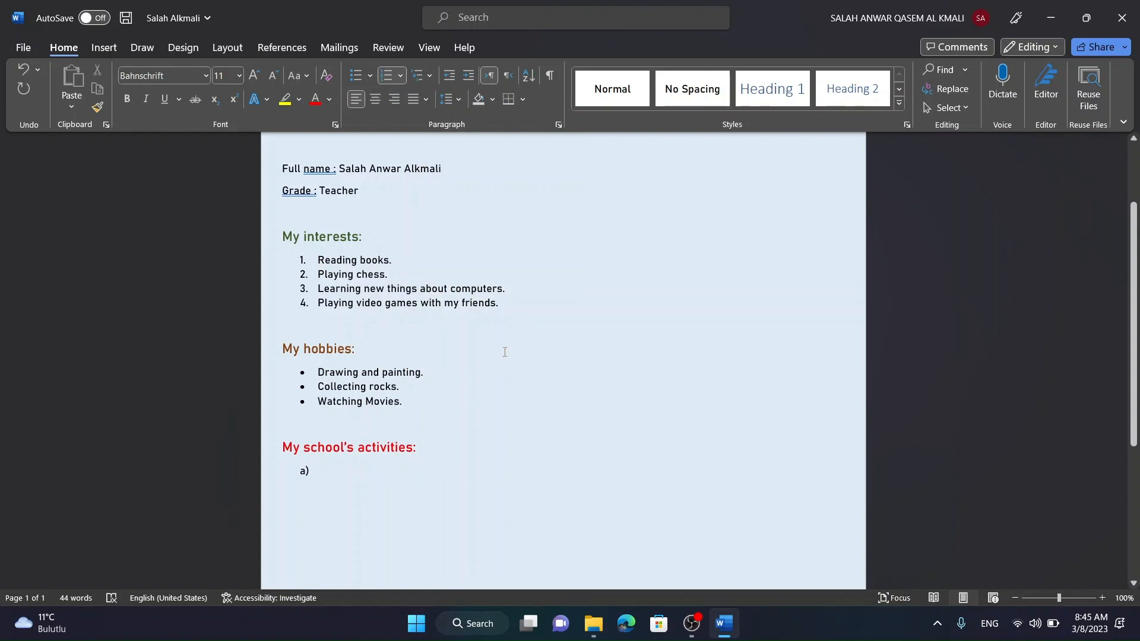
text(I )
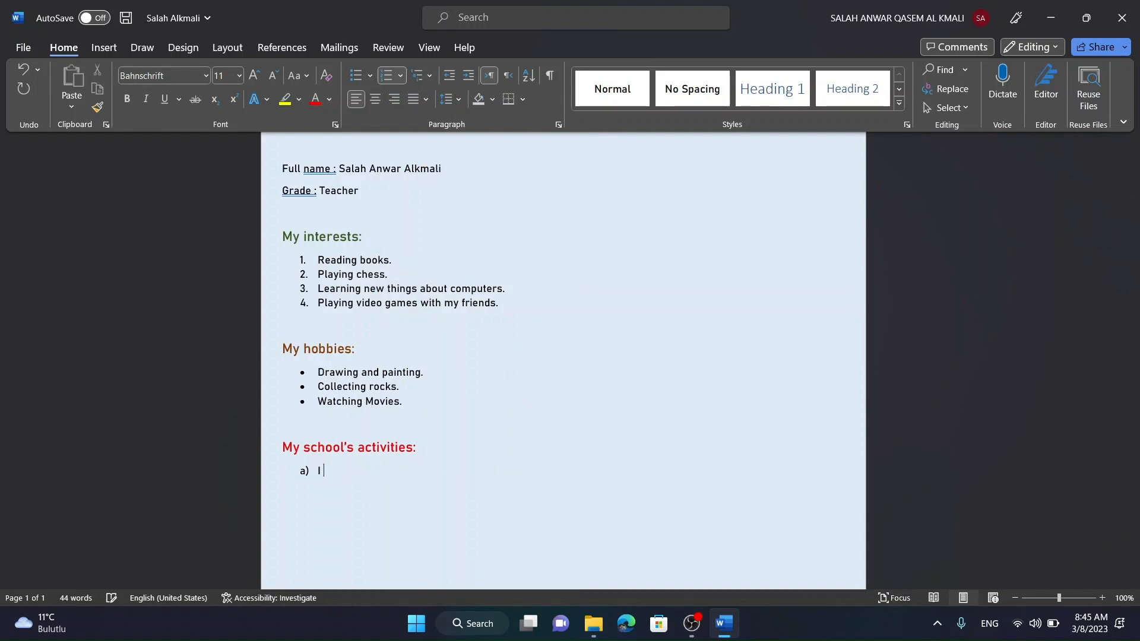
text(am a member o)
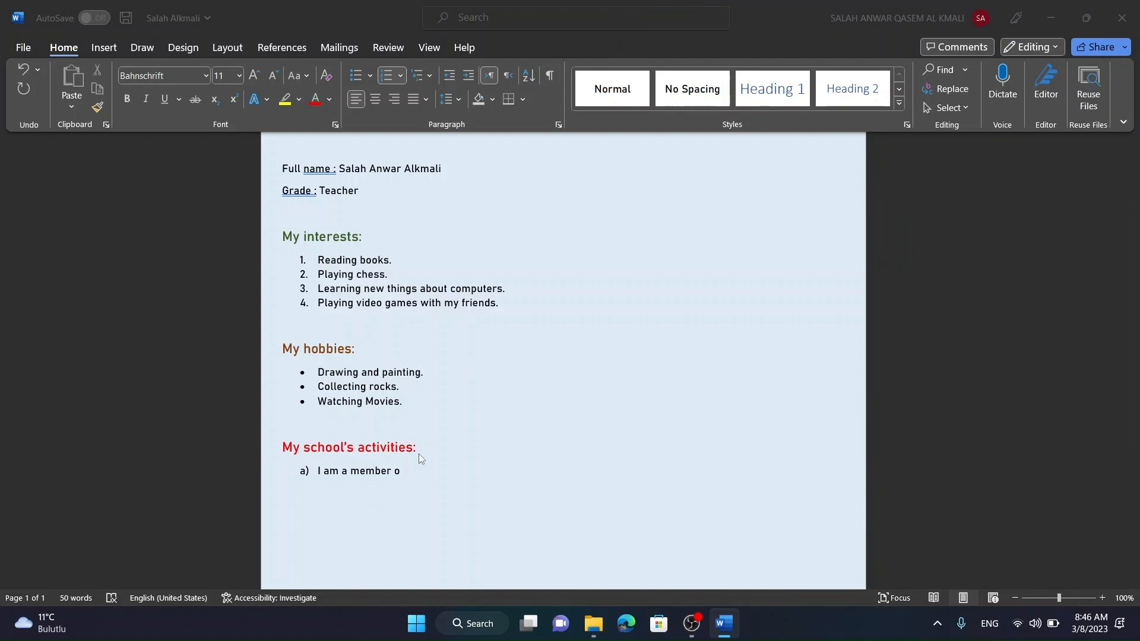
click(414, 472)
text(f the)
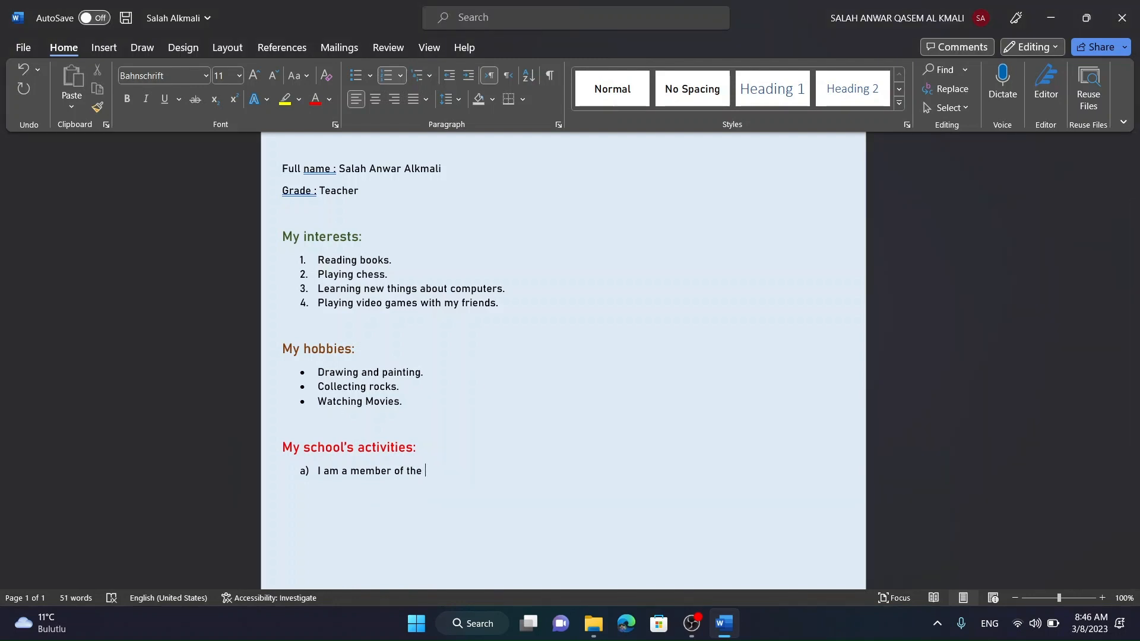
text( programmers club)
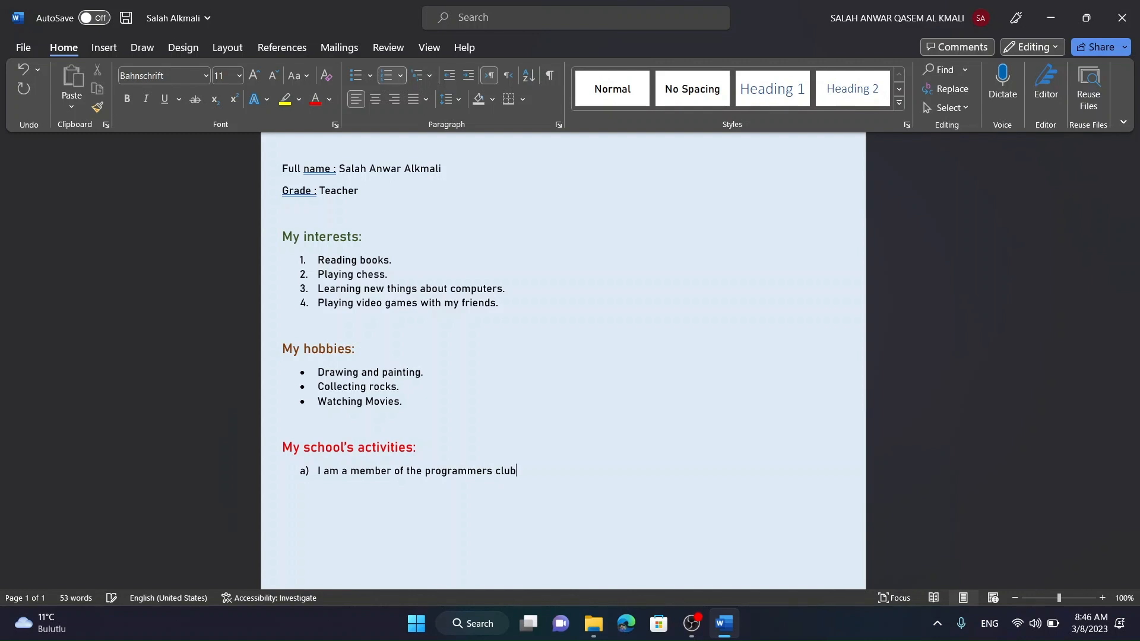
text(.)
key(Return)
- Accept the grammar fix changing 'programmers' to the possessive 'programmer's' in item a)
right_click(467, 470)
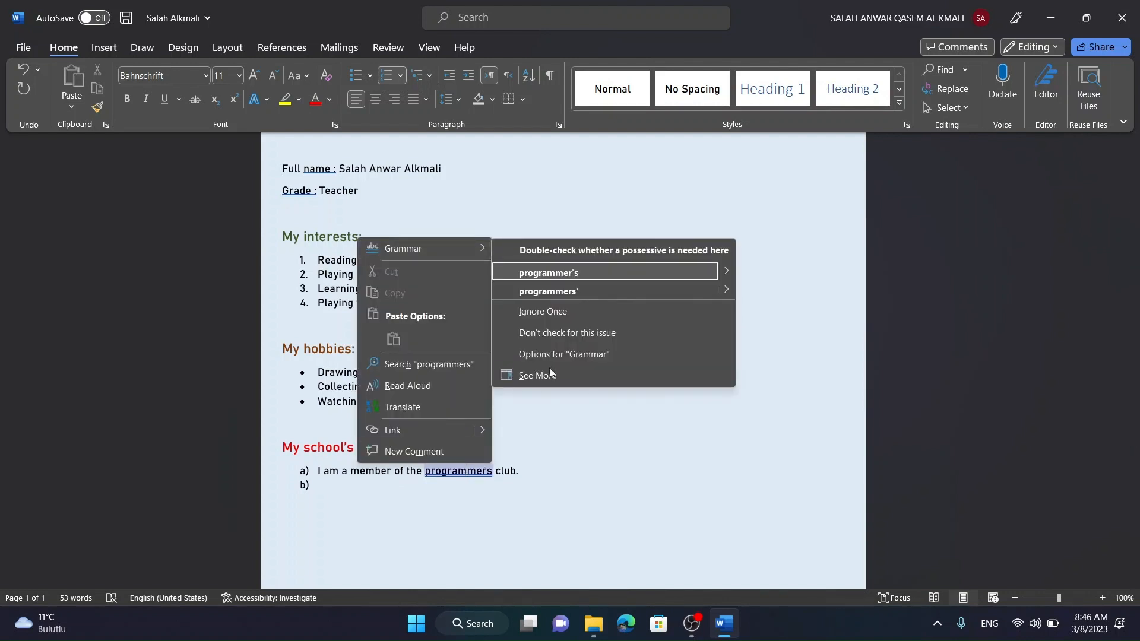
key(Escape)
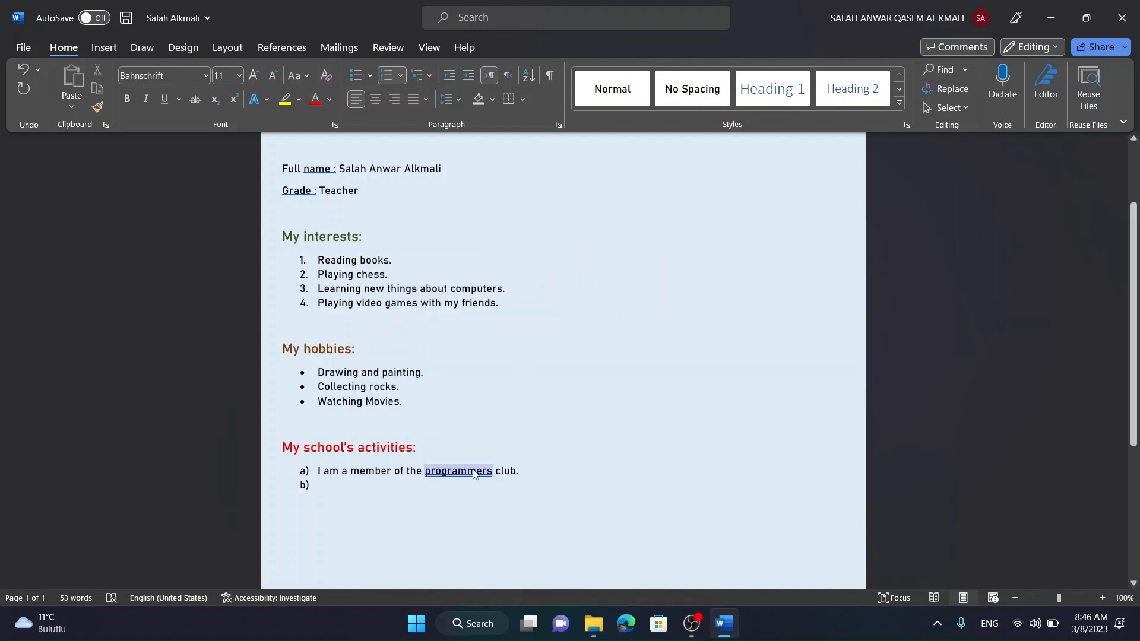
click(482, 472)
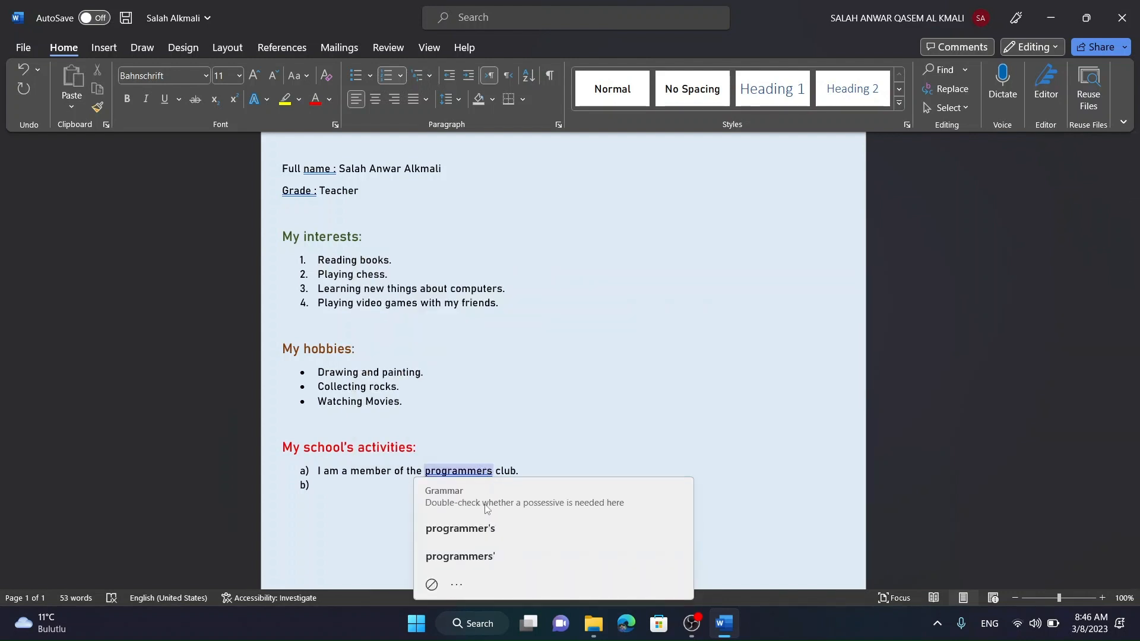
click(459, 529)
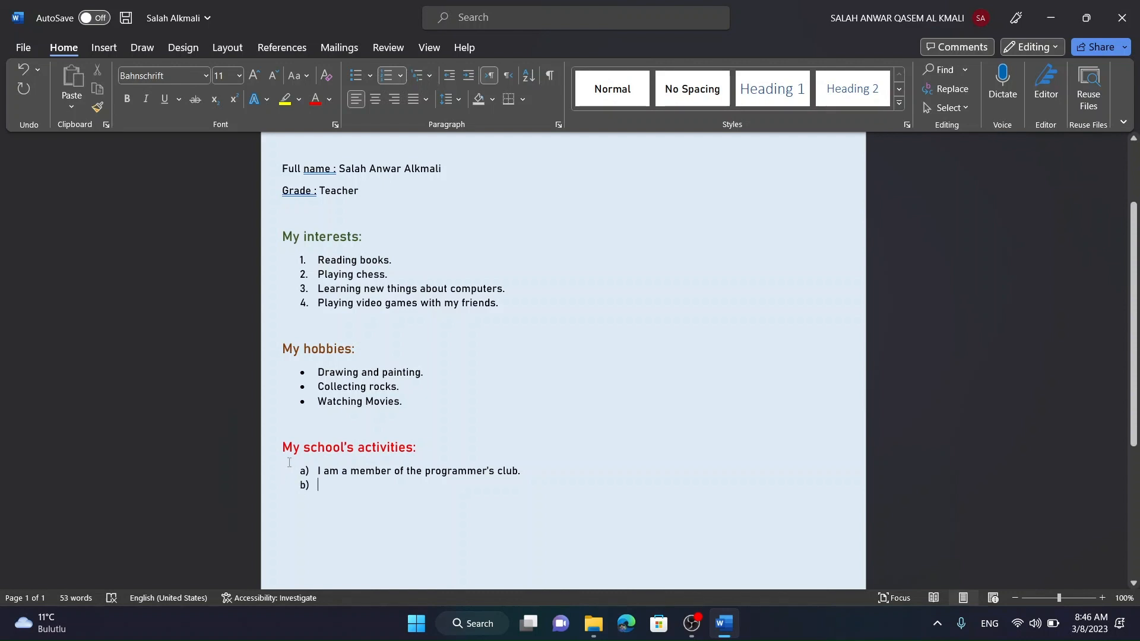
- Add items b) 'I participate in the school's basketball team.' and c) 'I am a member of the art club.', then end the list
text(I part)
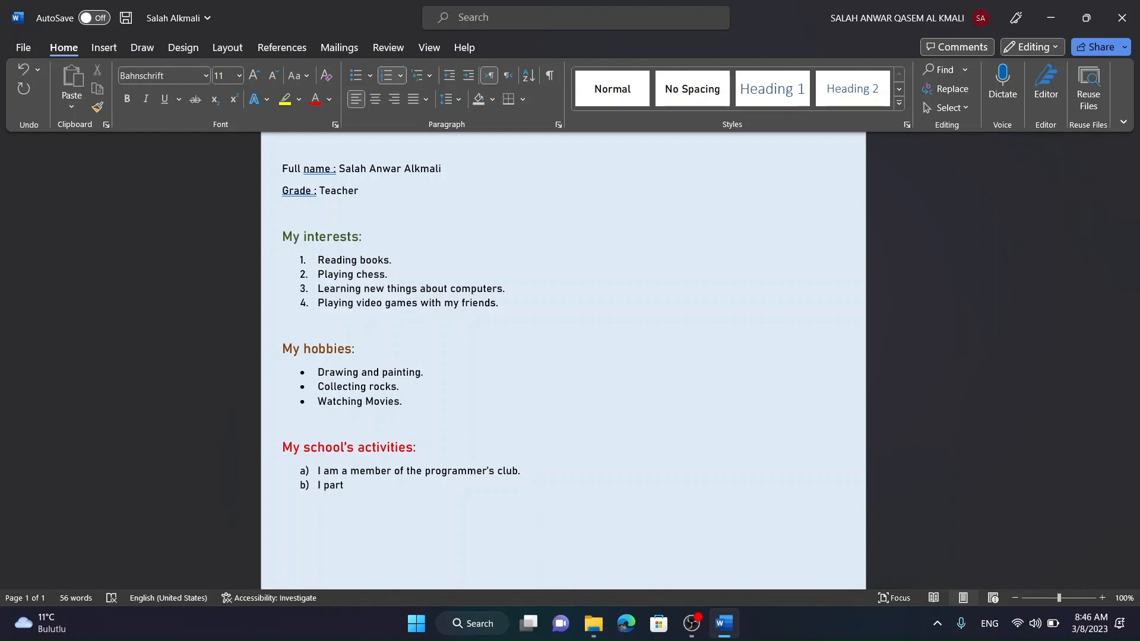
text(icio)
text(pa)
text(te)
text( in the sc)
text(hool)
text('s bas)
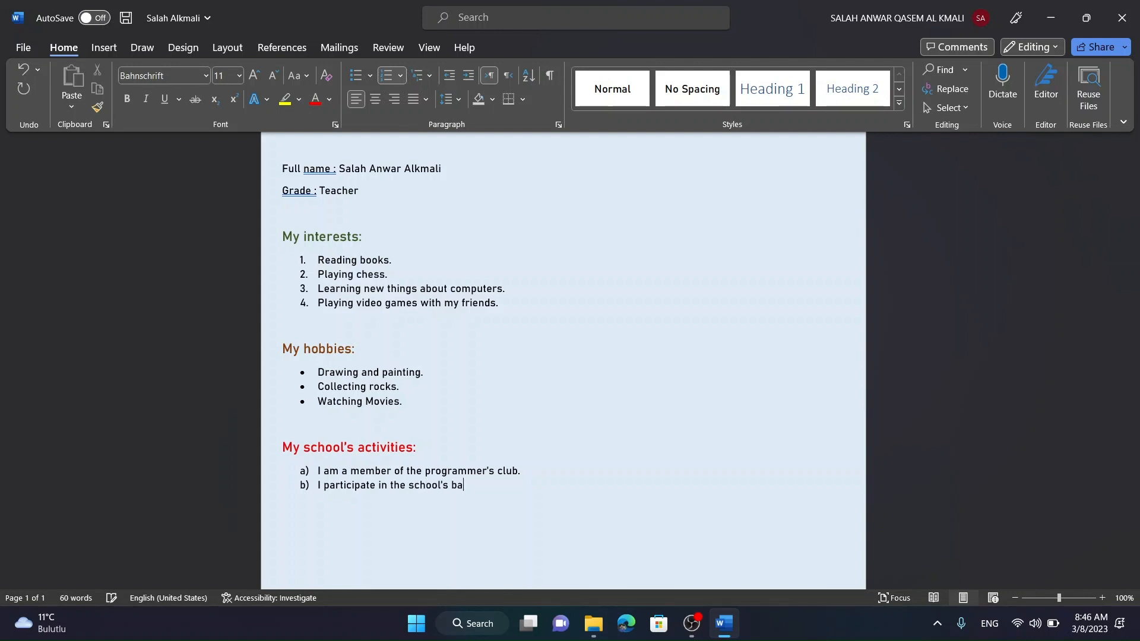
text(ketball team.)
key(Return)
text(I am a me)
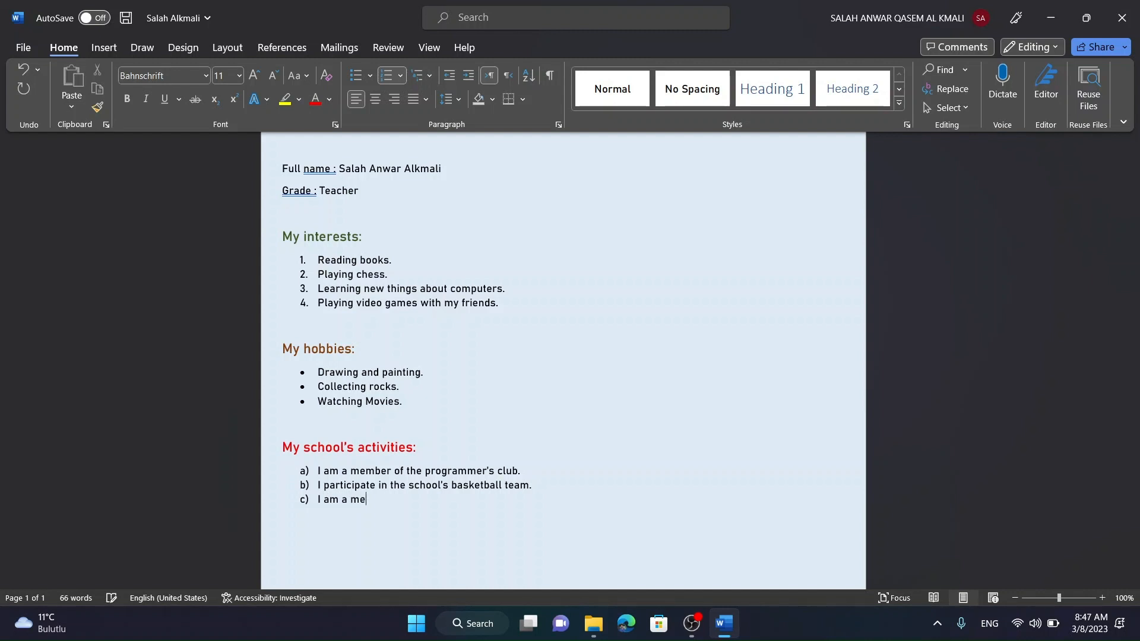
text(mber of the art club.)
key(Return)
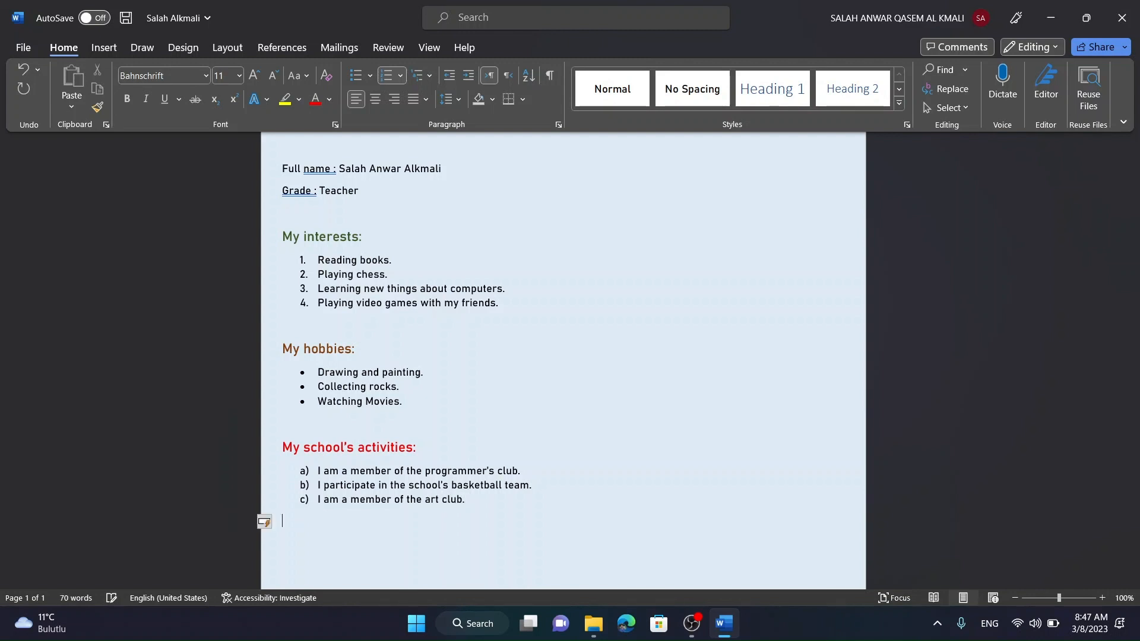
key(Return)
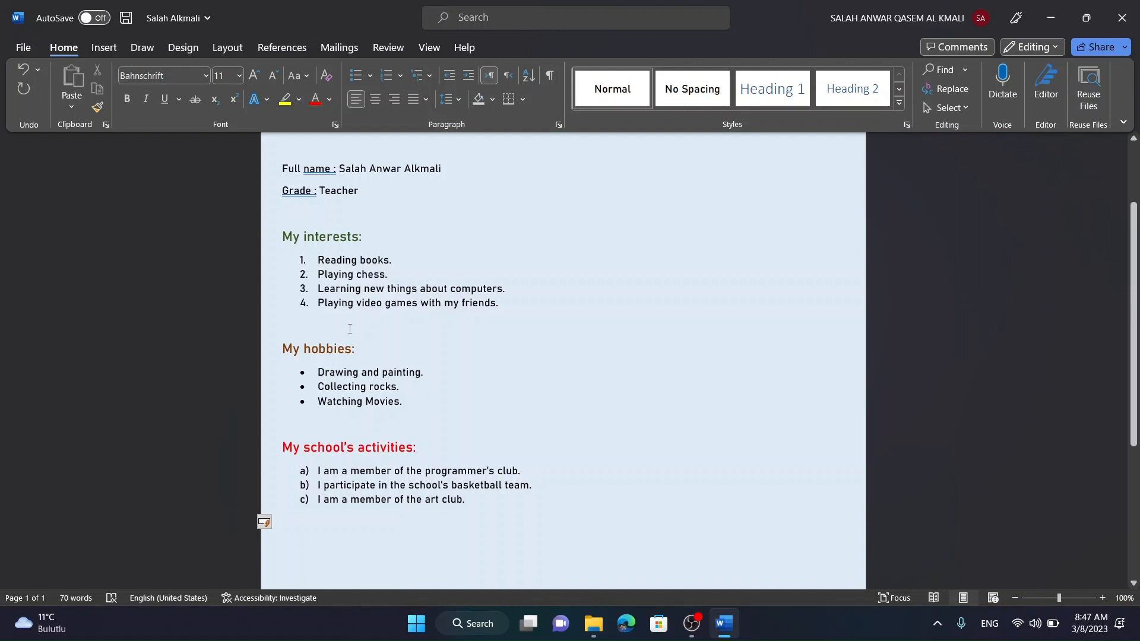
- Place the insertion point after the last item of the interests list
double_click(345, 448)
double_click(327, 237)
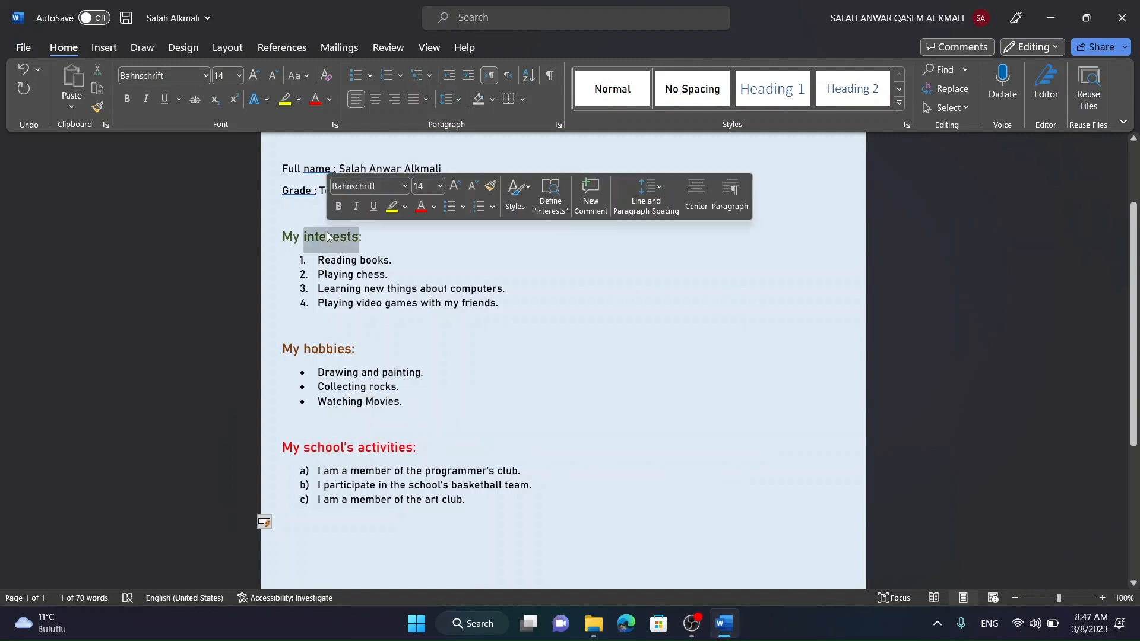
click(415, 324)
scroll(432, 354, down, 1)
scroll(439, 352, up, 3)
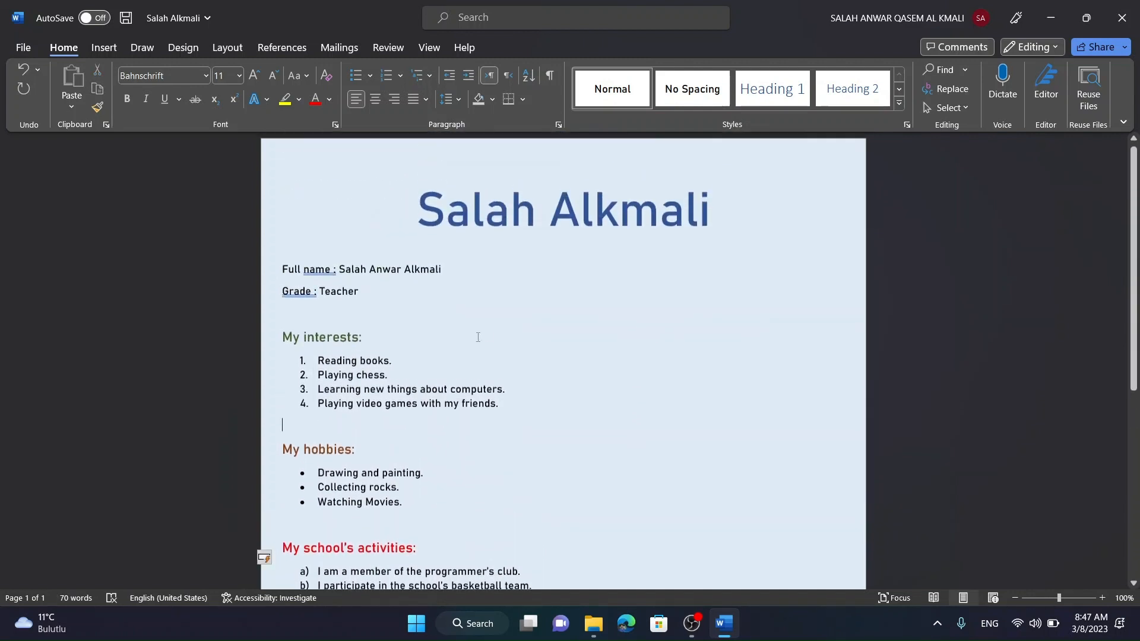
click(529, 351)
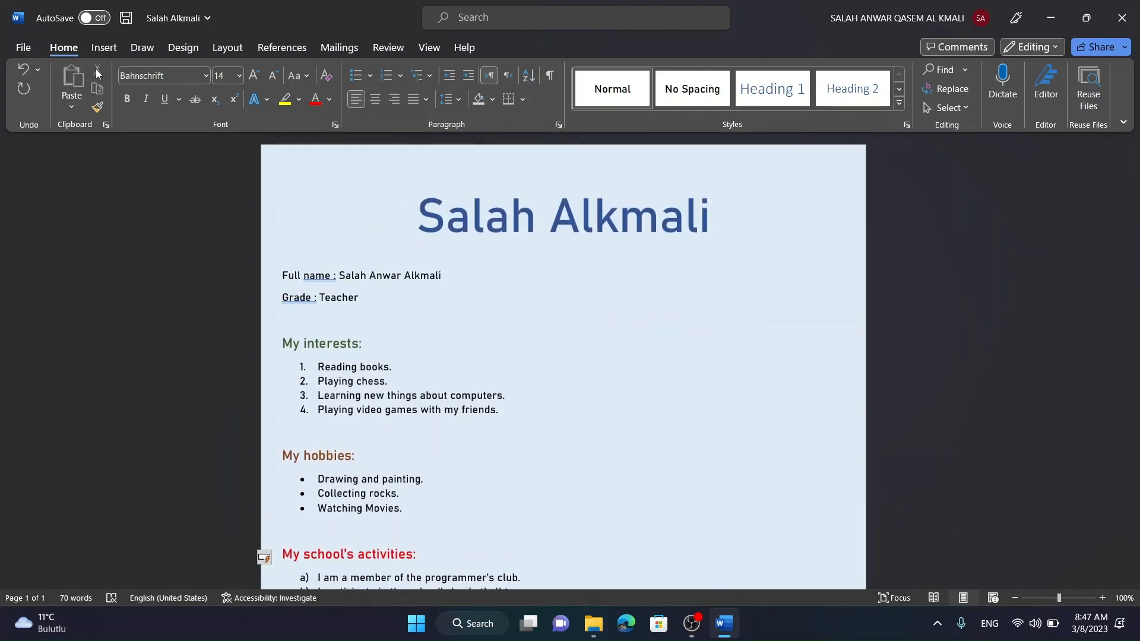
click(484, 410)
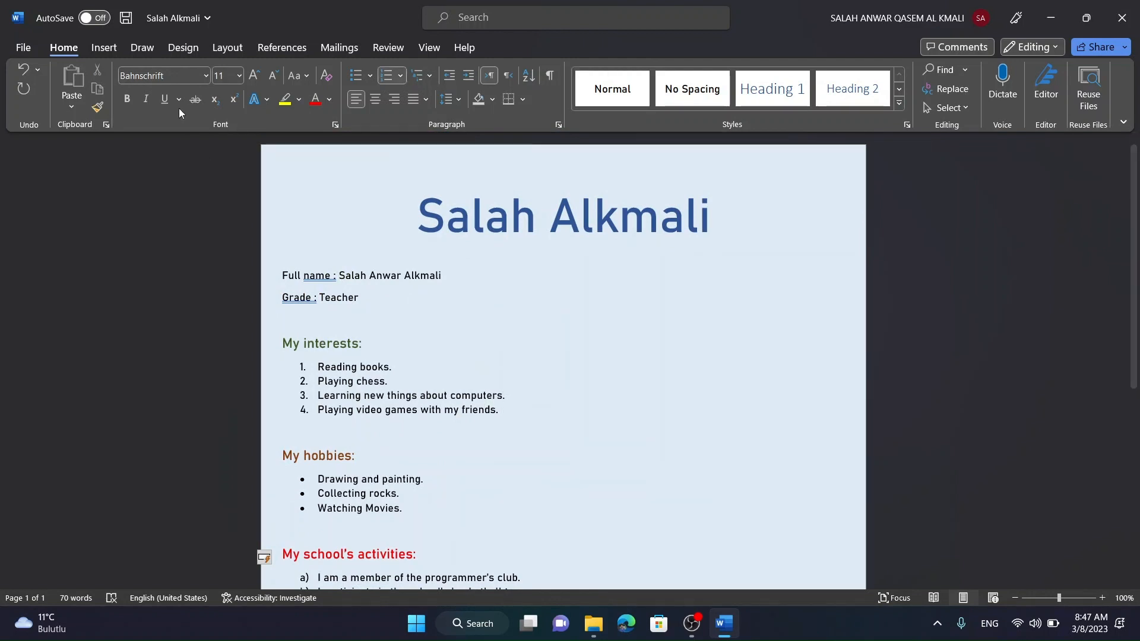
click(100, 55)
- Insert a standing cartoon man from the Stock Images Cartoon People characters
click(164, 100)
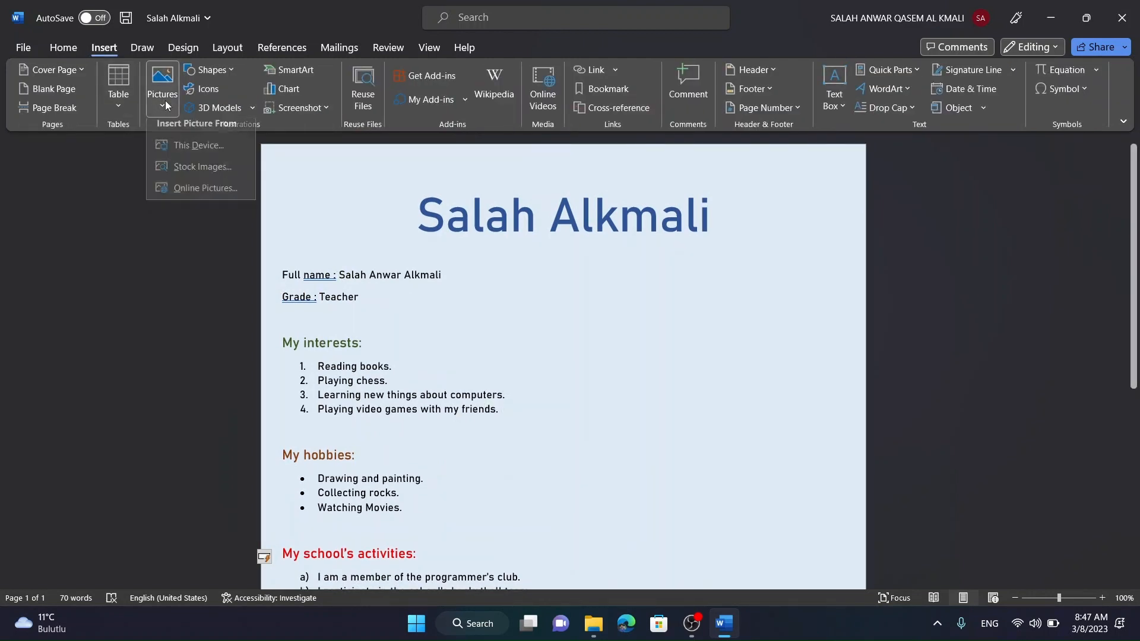
click(190, 173)
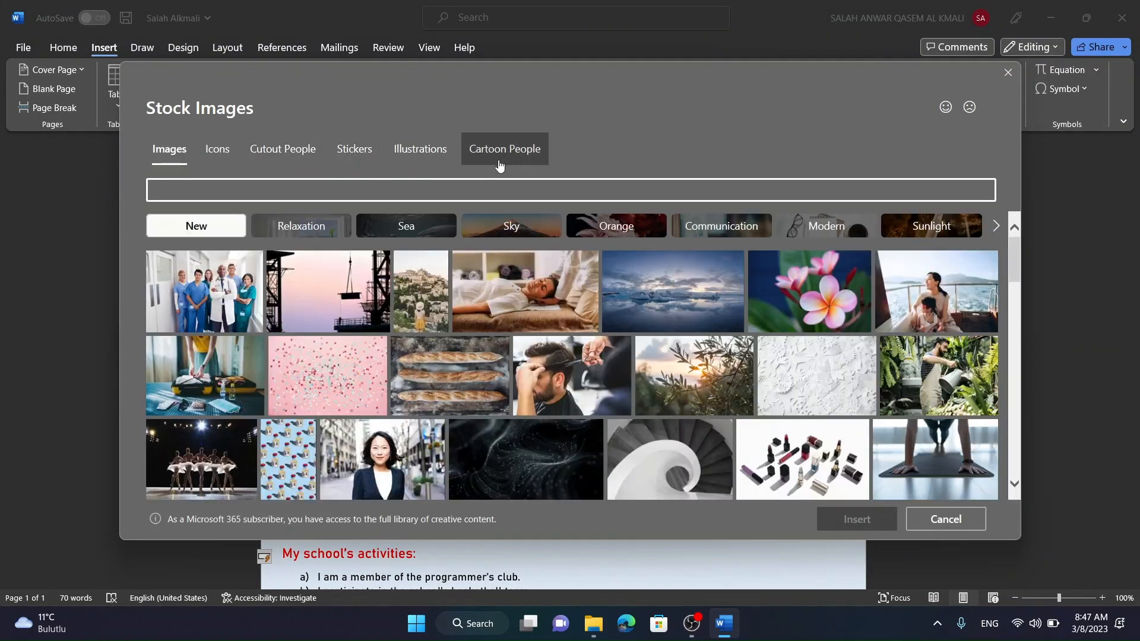
click(500, 164)
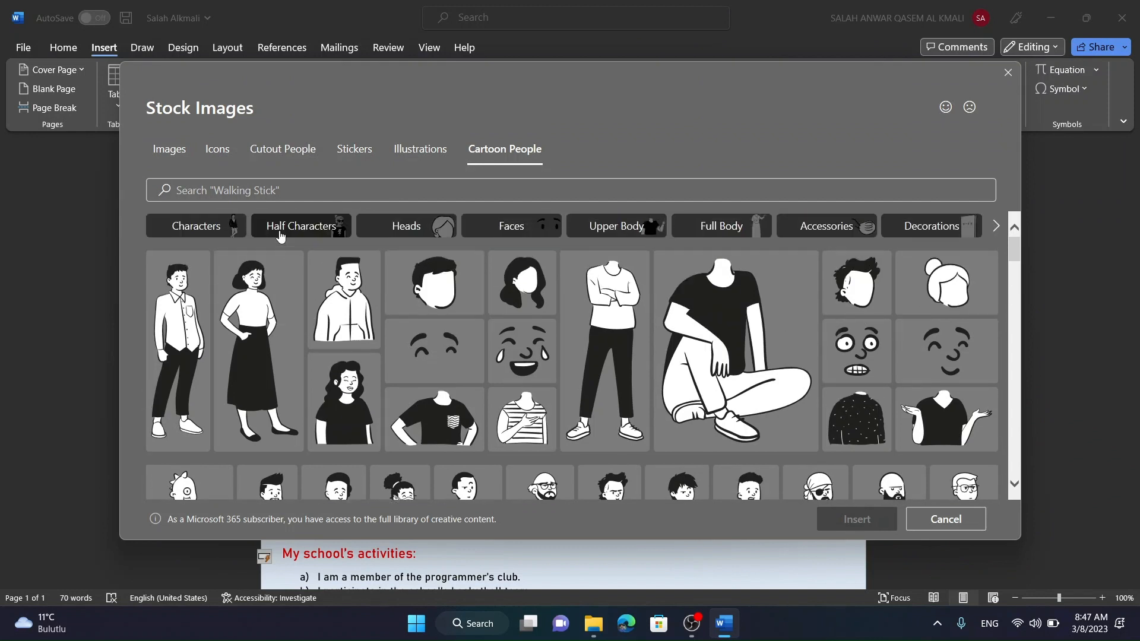
click(209, 230)
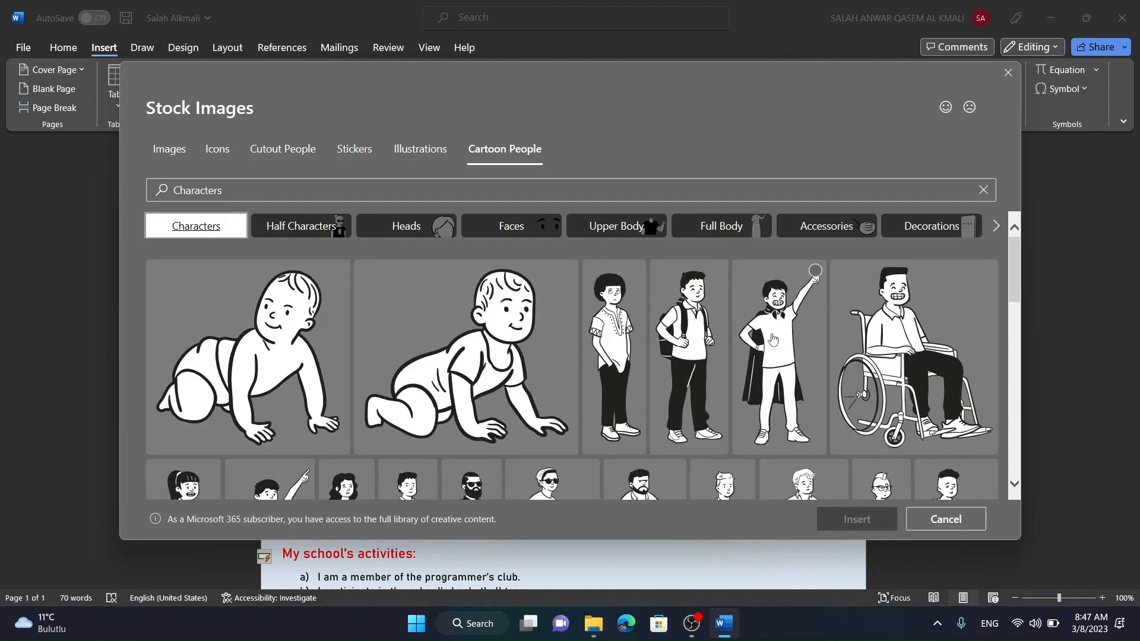
scroll(773, 339, down, 3)
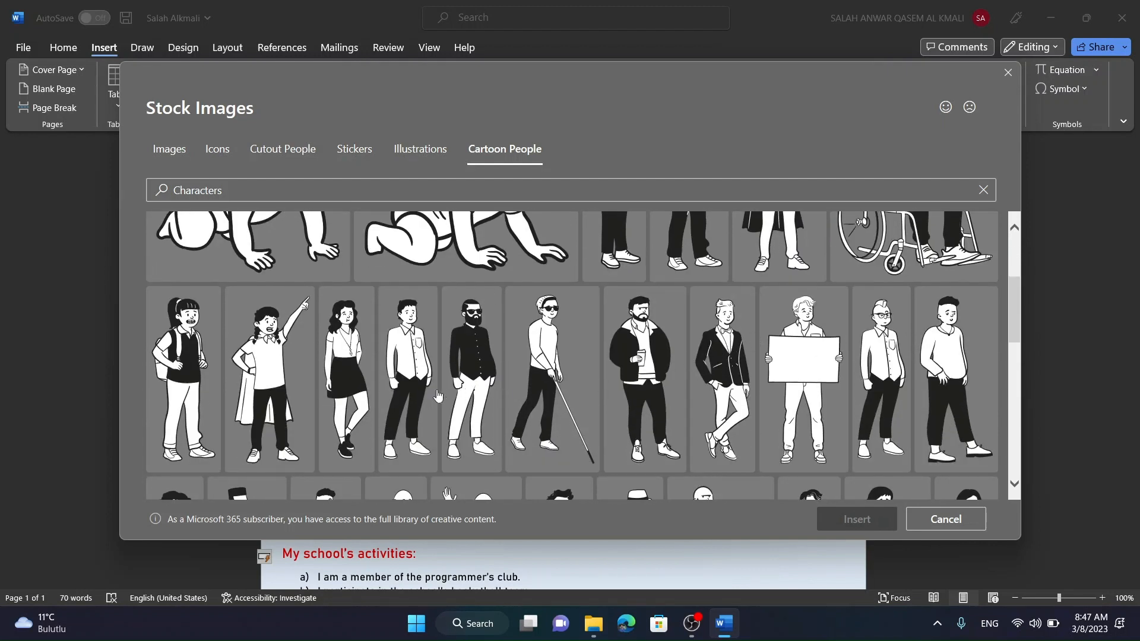
scroll(779, 376, down, 2)
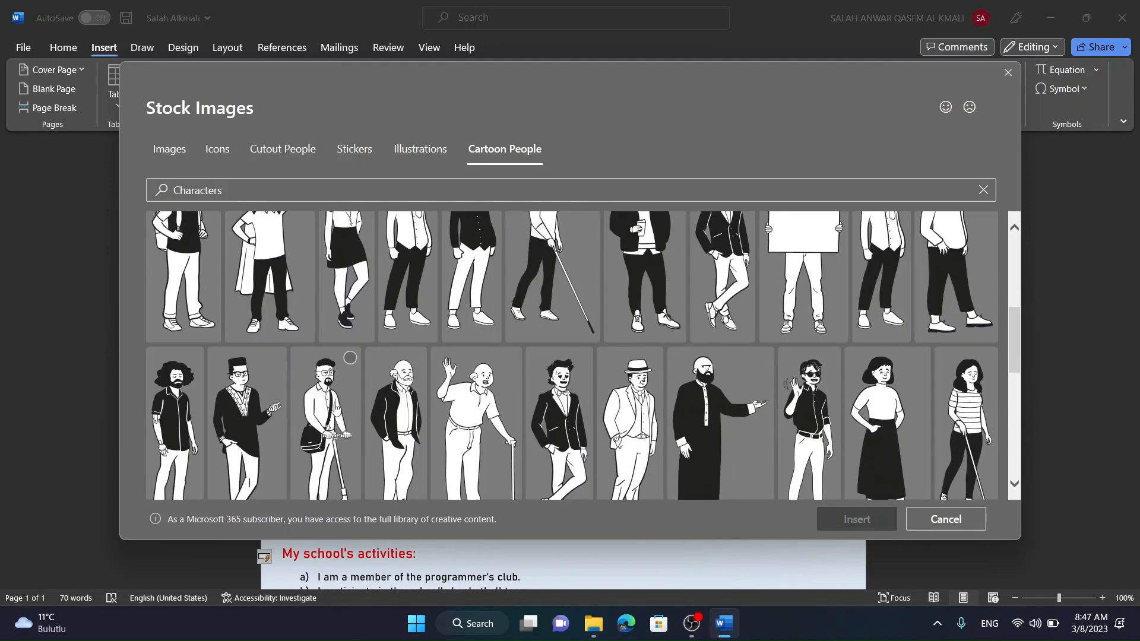
scroll(323, 407, up, 2)
key(Escape)
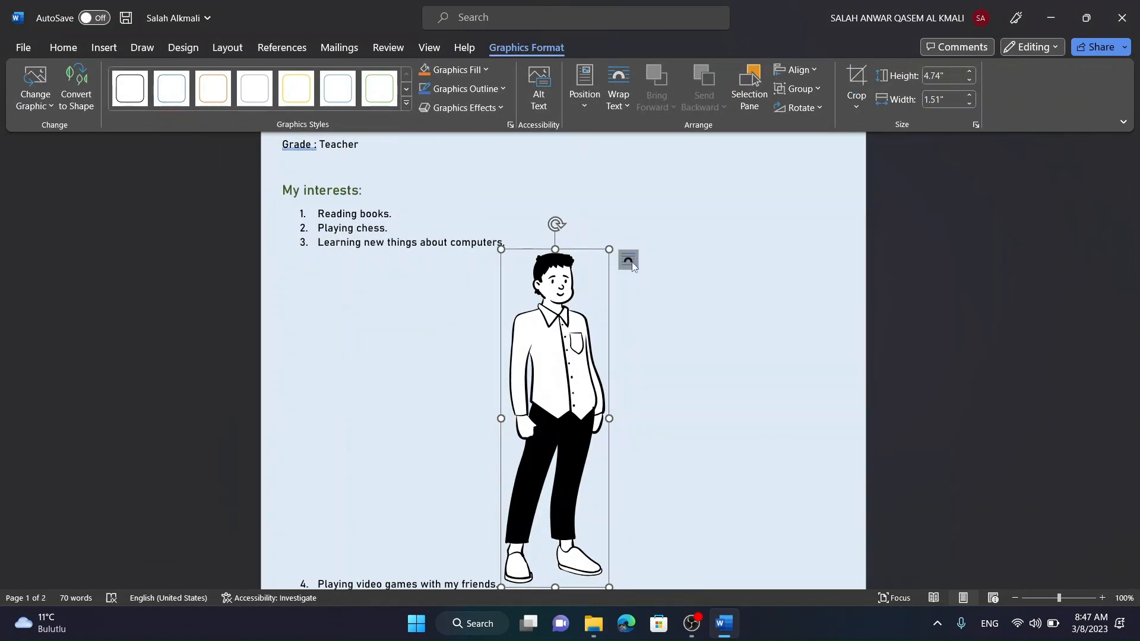
- Set the cartoon man to In Front of Text, mirror it, and place it right of the lists
click(631, 263)
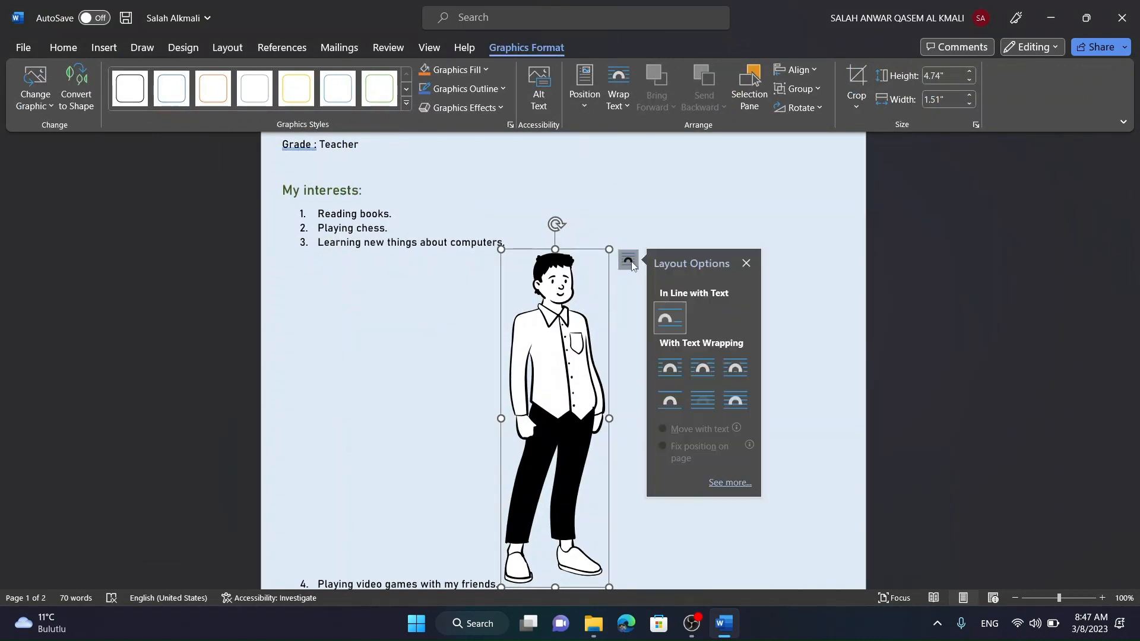
click(734, 400)
scroll(757, 377, up, 2)
drag(567, 394, 750, 286)
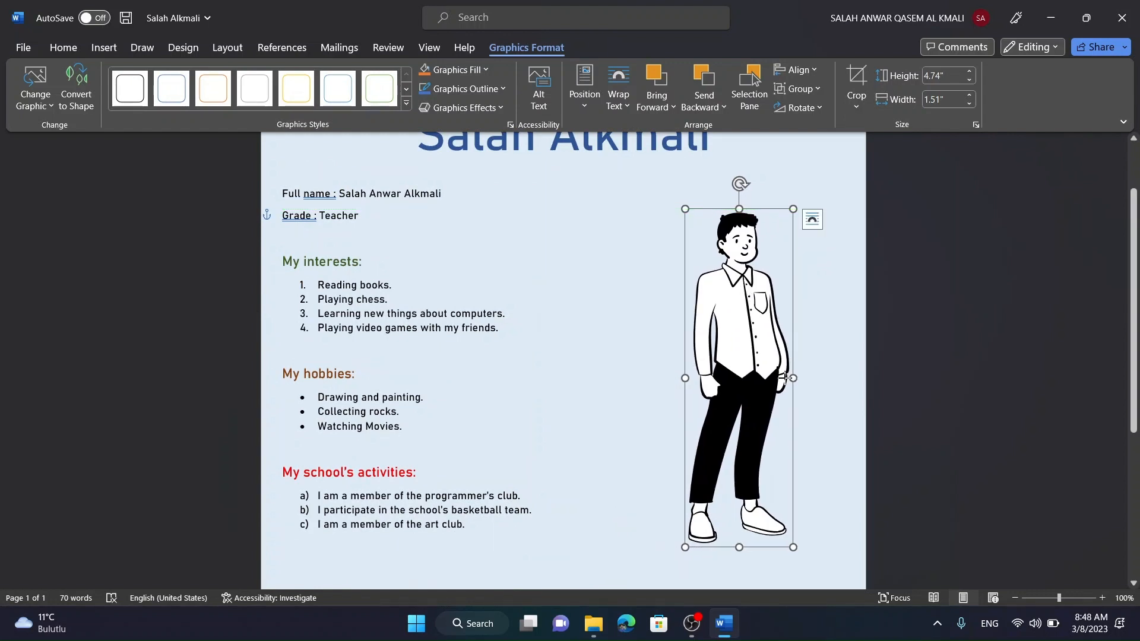
drag(786, 378, 594, 370)
drag(671, 360, 765, 354)
click(652, 370)
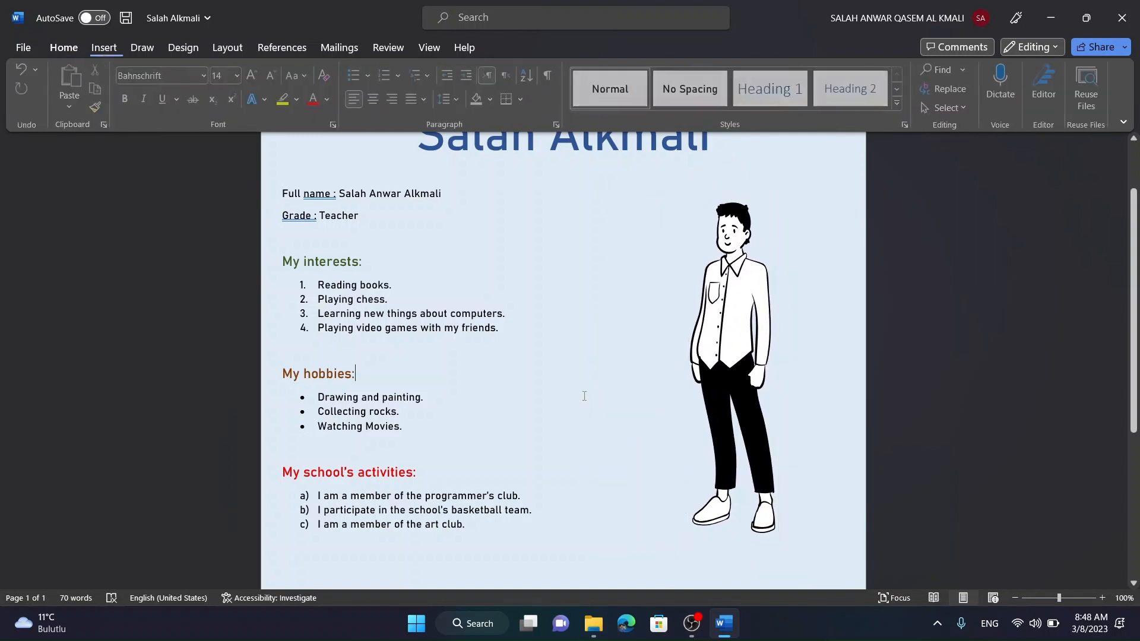
scroll(566, 426, up, 1)
click(315, 251)
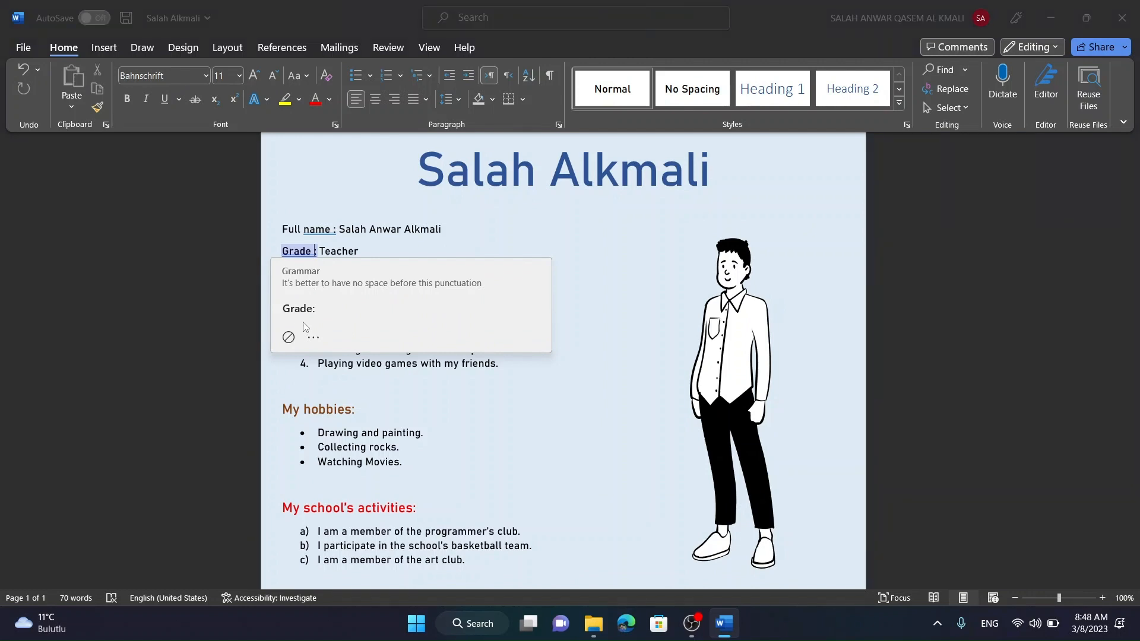
- Accept the Editor fixes turning 'Grade :' and 'name :' into 'Grade:' and 'name:'
click(305, 323)
click(331, 233)
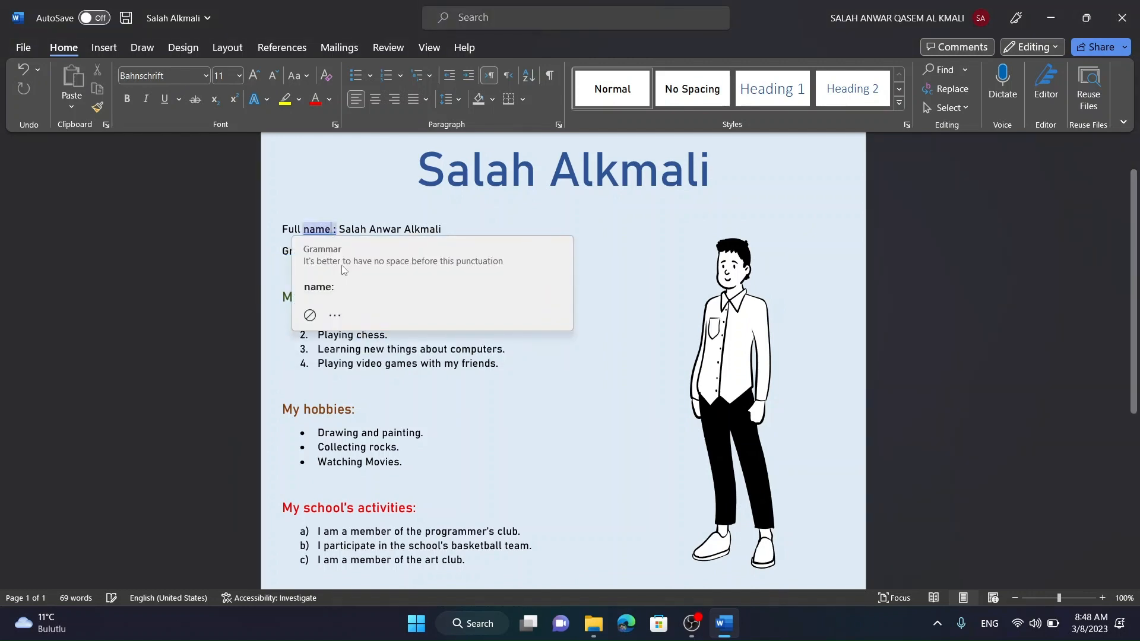
click(338, 282)
click(448, 317)
click(573, 469)
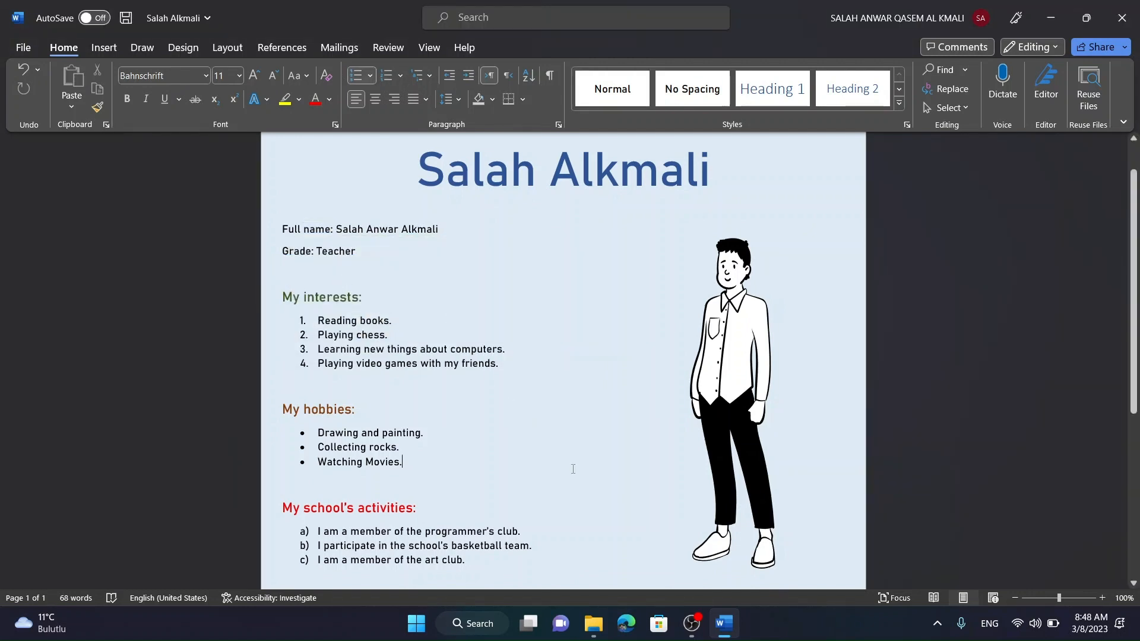
scroll(587, 452, down, 7)
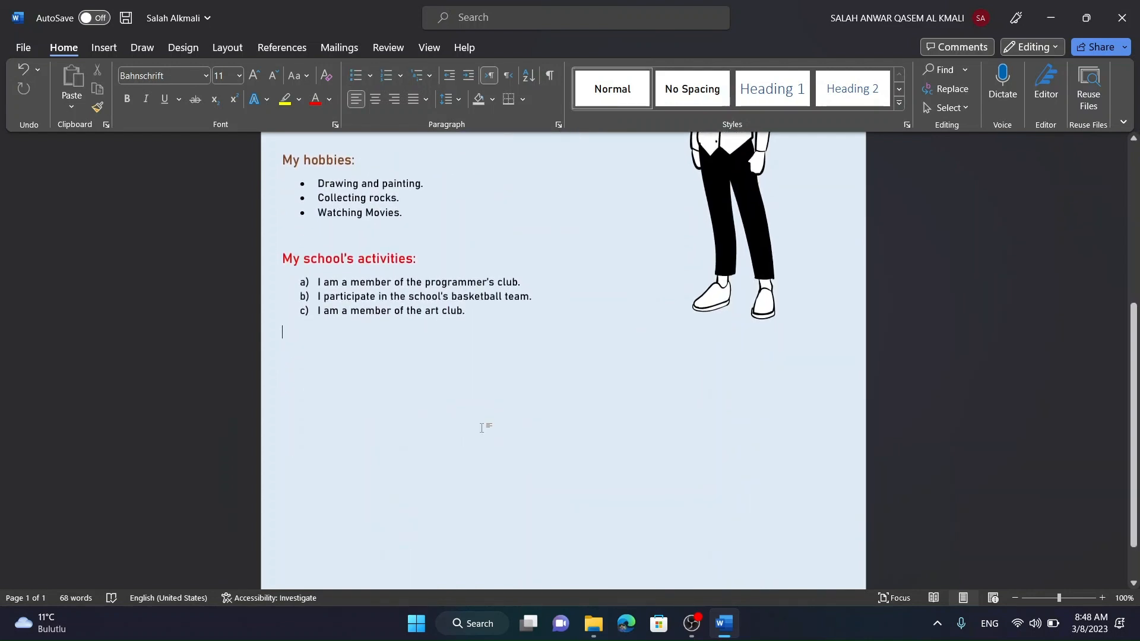
- Add an empty line after the activities list, typing and then erasing a save reminder
key(Return)
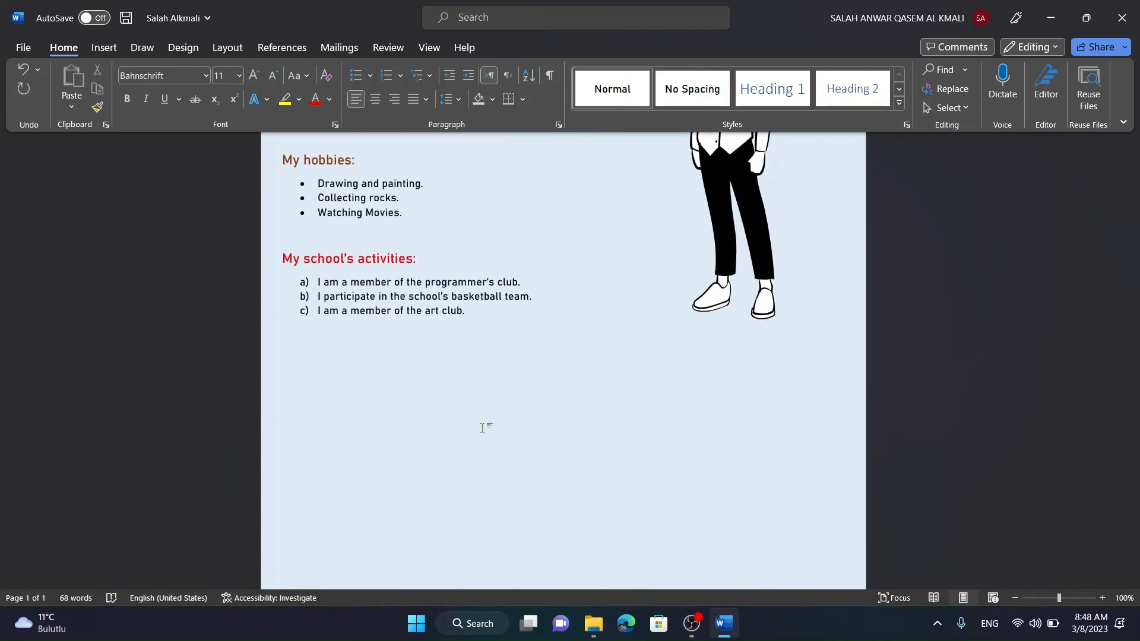
text(Save)
text( your wor)
text(k )
text(---)
text(>)
text( CTRL )
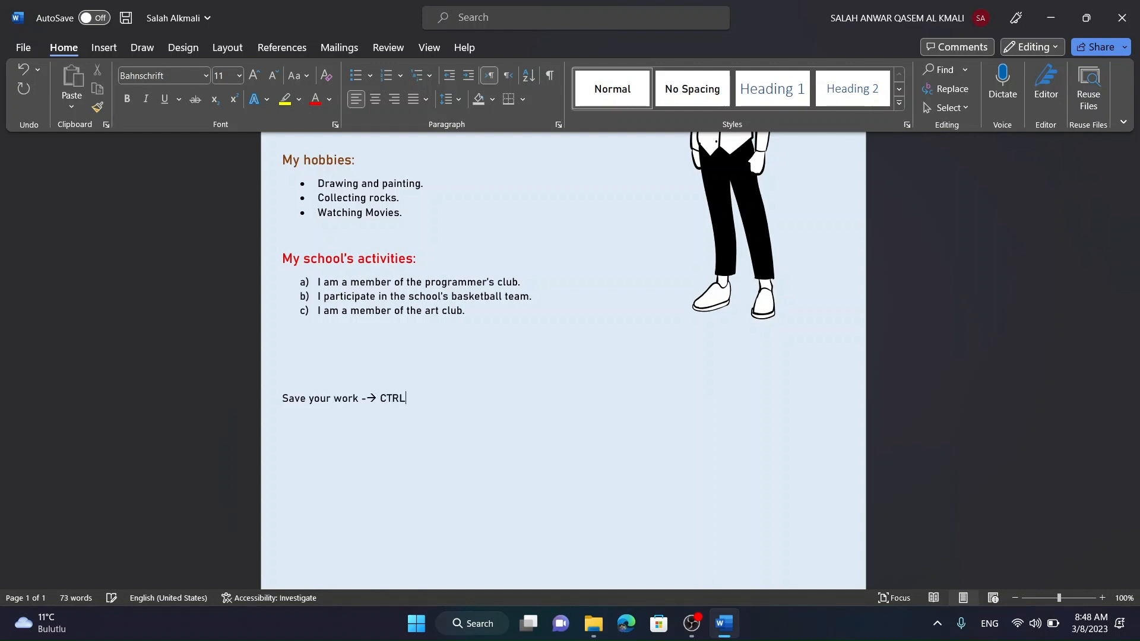
text(+ S)
key(BackSpace)
key(BackSpace)
key(BackSpace)
key(BackSpace)
key(BackSpace)
key(BackSpace)
key(BackSpace)
key(BackSpace)
key(BackSpace)
key(BackSpace)
key(BackSpace)
key(BackSpace)
key(BackSpace)
key(BackSpace)
key(BackSpace)
key(BackSpace)
key(BackSpace)
key(BackSpace)
key(BackSpace)
key(BackSpace)
key(BackSpace)
key(BackSpace)
key(BackSpace)
key(BackSpace)
- Save the document to this PC with Ctrl+S
key(ctrl+s)
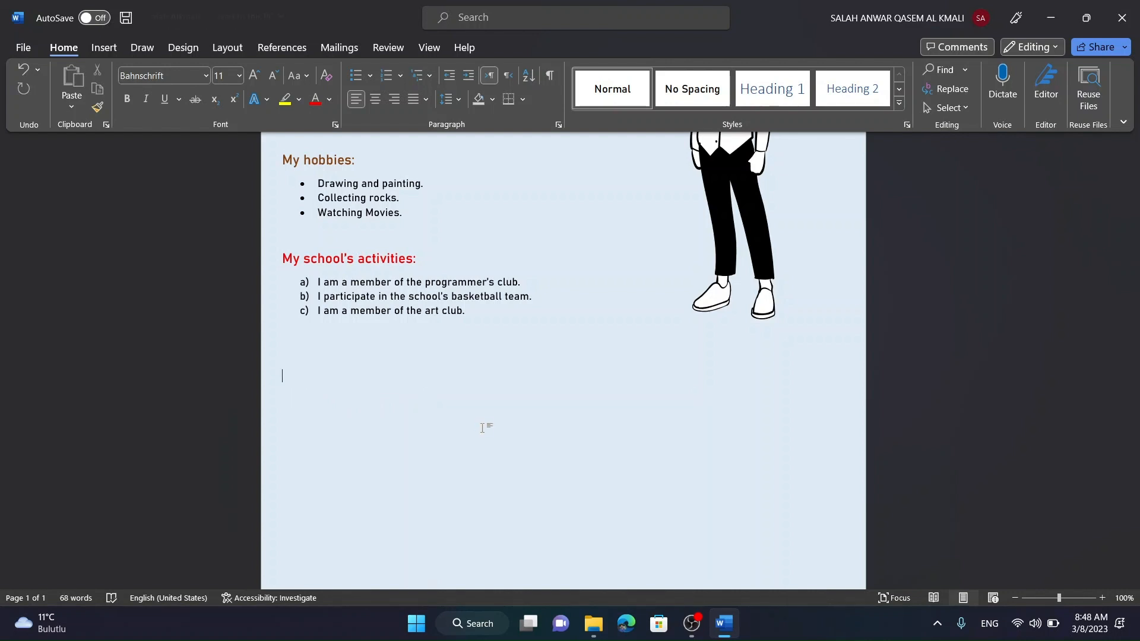
scroll(468, 437, up, 3)
scroll(469, 490, down, 3)
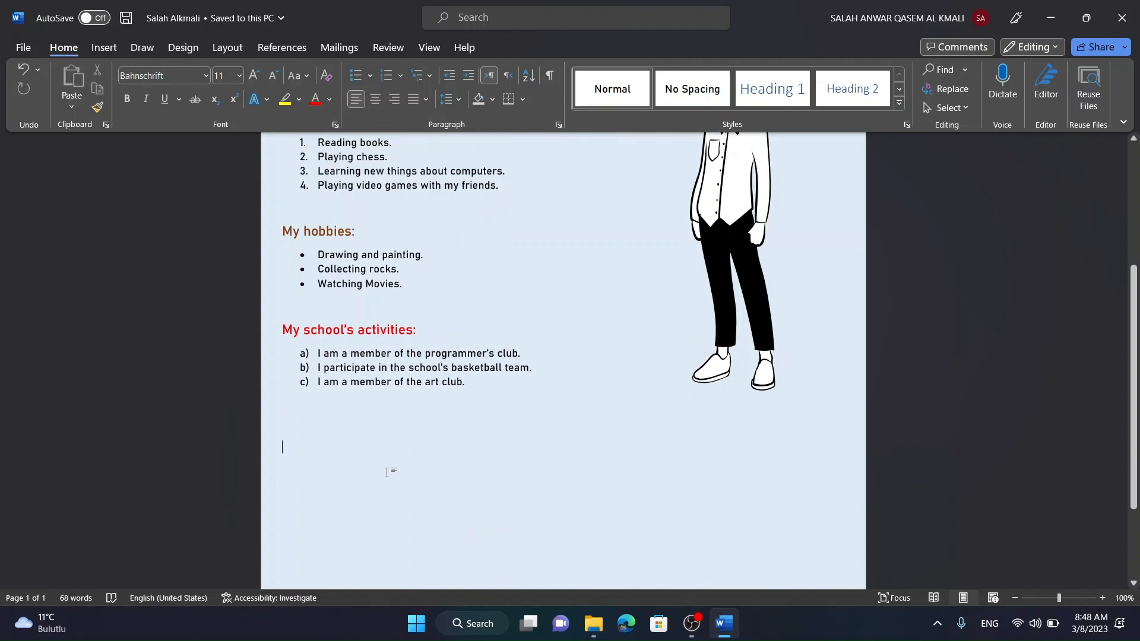
text(Now )
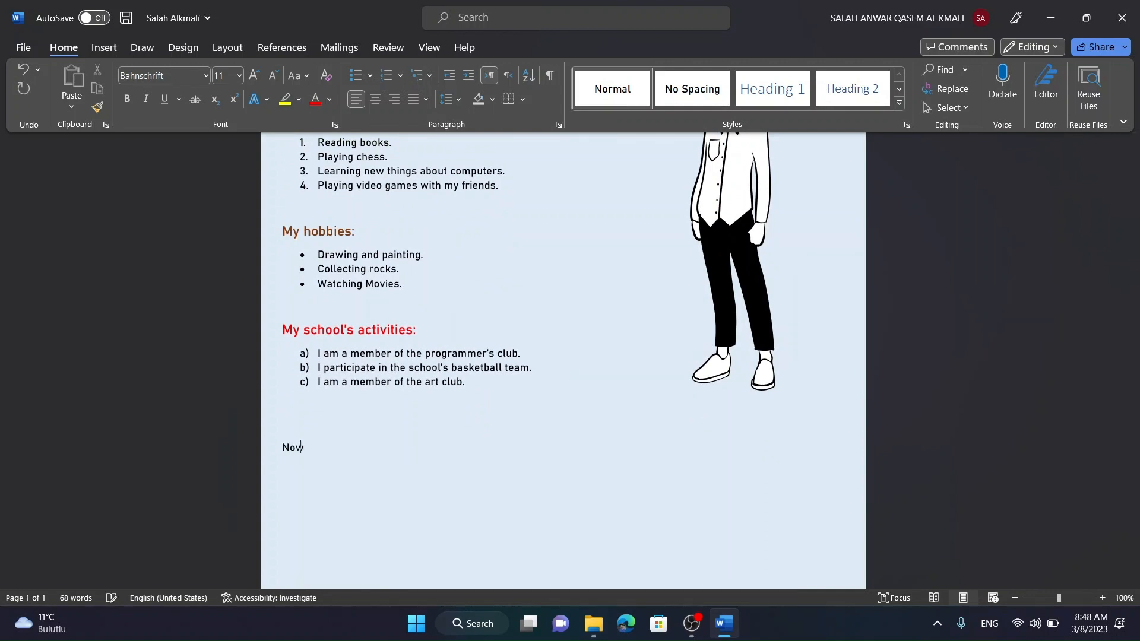
text(to print your document )
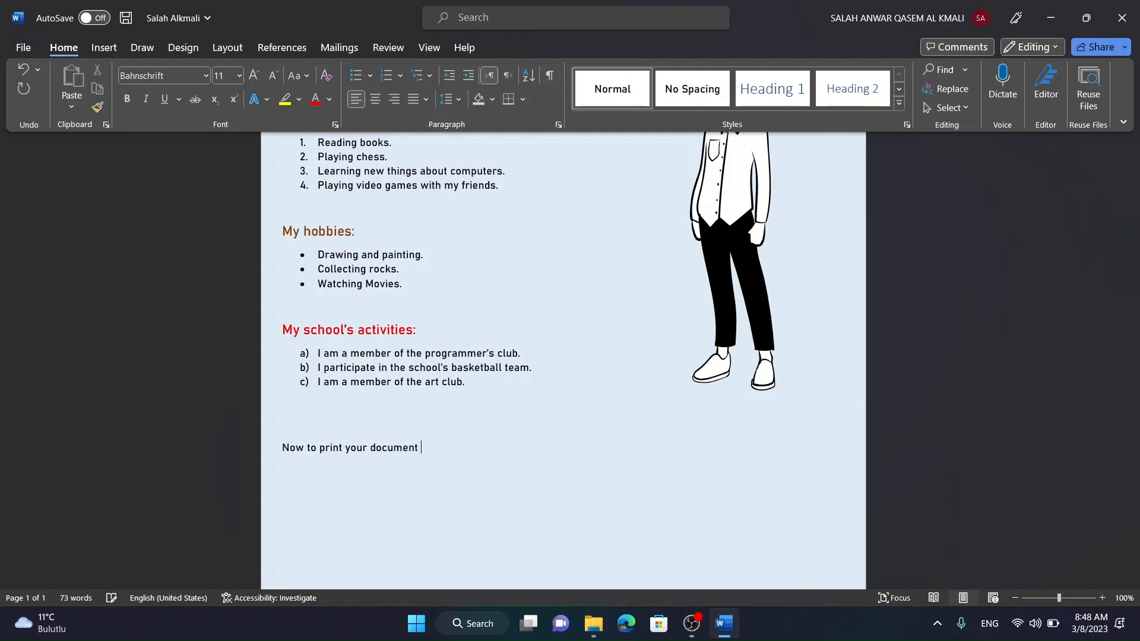
text(as pdf)
text(GO TO -- > file)
key(BackSpace)
key(BackSpace)
key(BackSpace)
key(BackSpace)
key(BackSpace)
text(File -- > Export)
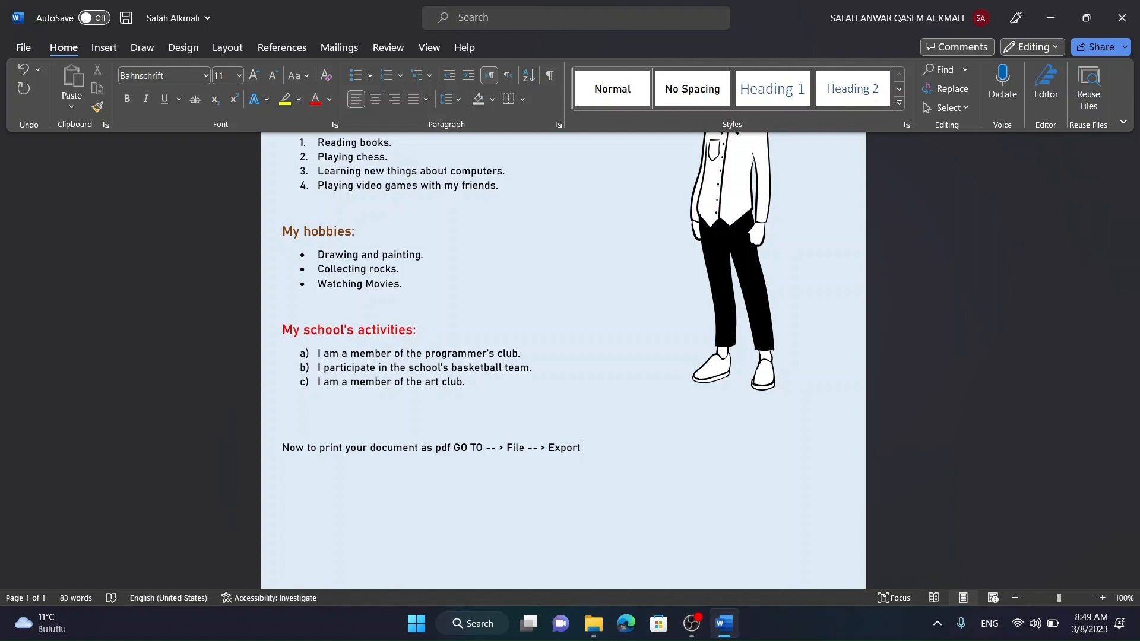
key(BackSpace)
key(BackSpace)
key(BackSpace)
key(BackSpace)
key(BackSpace)
key(BackSpace)
key(BackSpace)
key(BackSpace)
key(BackSpace)
key(BackSpace)
key(BackSpace)
key(BackSpace)
key(BackSpace)
key(BackSpace)
key(BackSpace)
key(BackSpace)
key(BackSpace)
key(BackSpace)
key(BackSpace)
key(BackSpace)
key(BackSpace)
key(BackSpace)
key(BackSpace)
key(BackSpace)
key(BackSpace)
key(BackSpace)
key(BackSpace)
key(BackSpace)
key(BackSpace)
key(BackSpace)
key(BackSpace)
key(BackSpace)
key(BackSpace)
key(BackSpace)
key(BackSpace)
key(BackSpace)
key(BackSpace)
key(BackSpace)
key(BackSpace)
key(BackSpace)
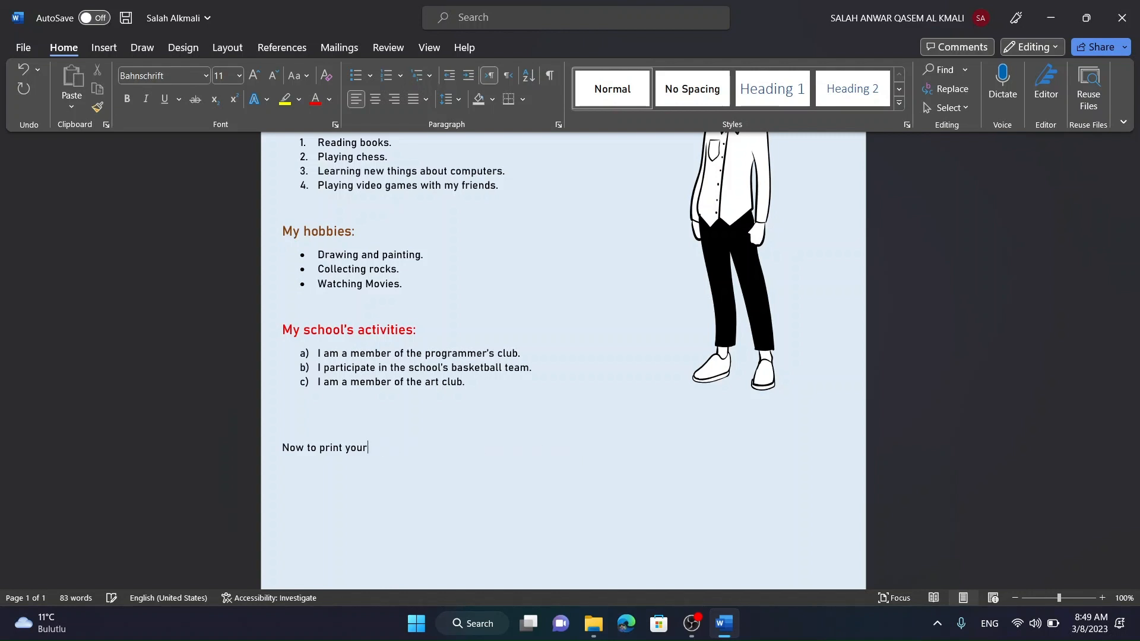
key(BackSpace)
- Export the document as a PDF into the Grade 4 folder and view it in File Explorer
click(18, 50)
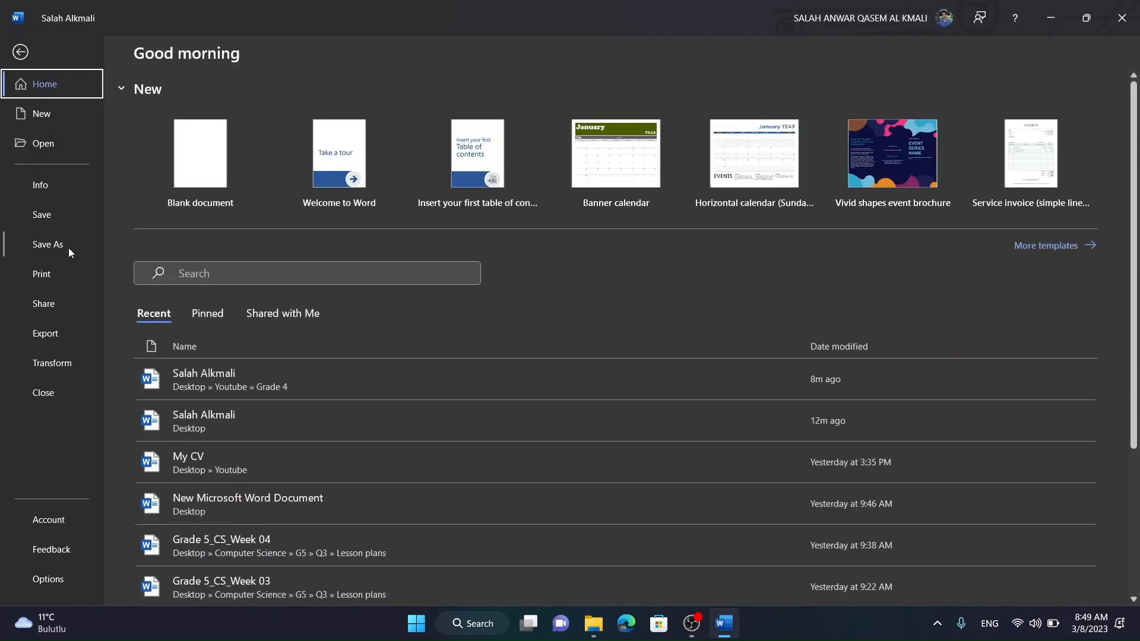
click(42, 336)
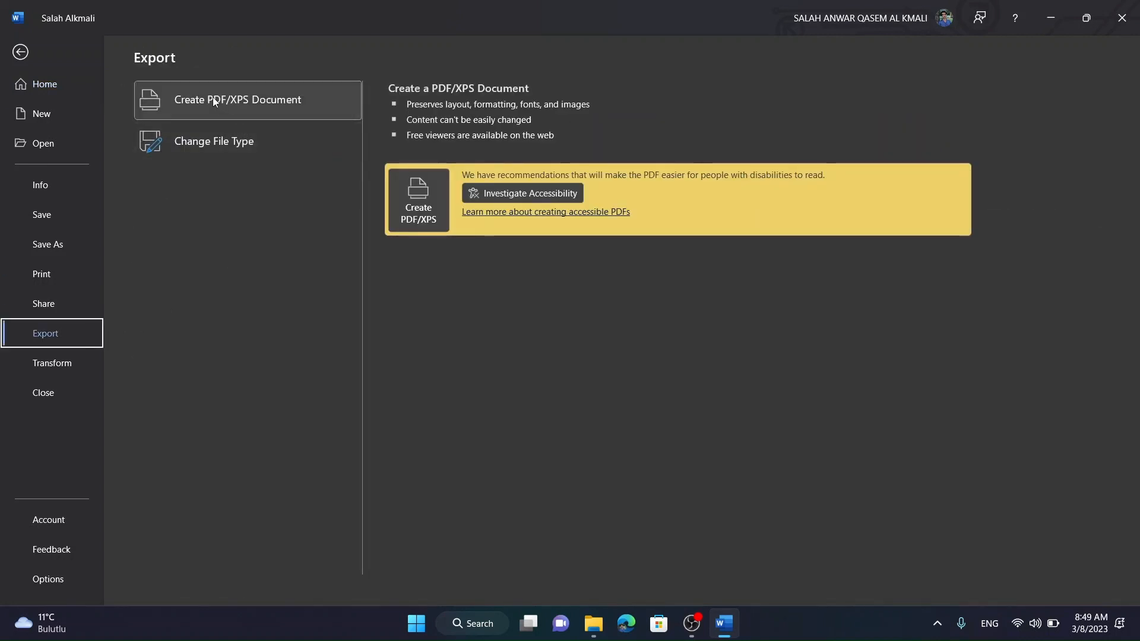
key(Escape)
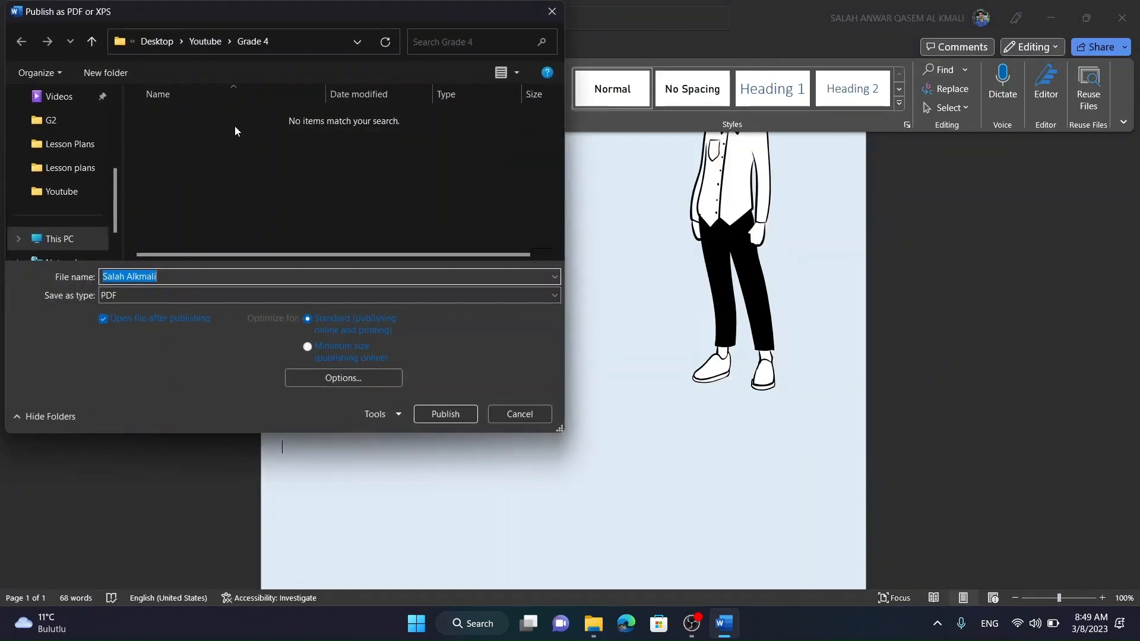
click(445, 414)
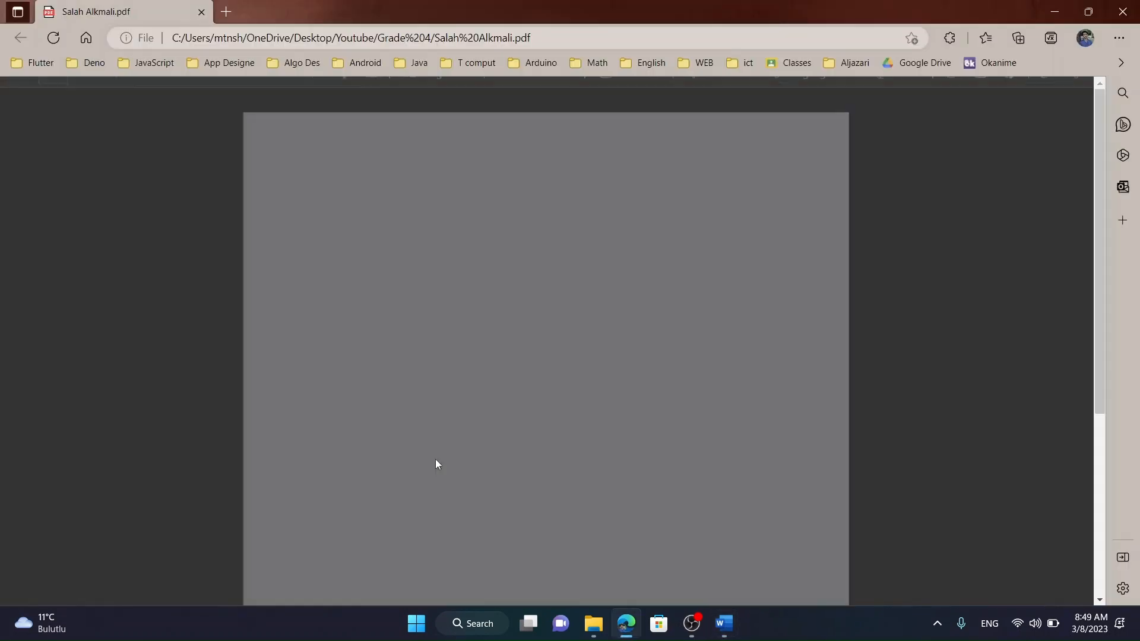
scroll(507, 291, down, 5)
scroll(504, 298, up, 5)
scroll(508, 316, down, 5)
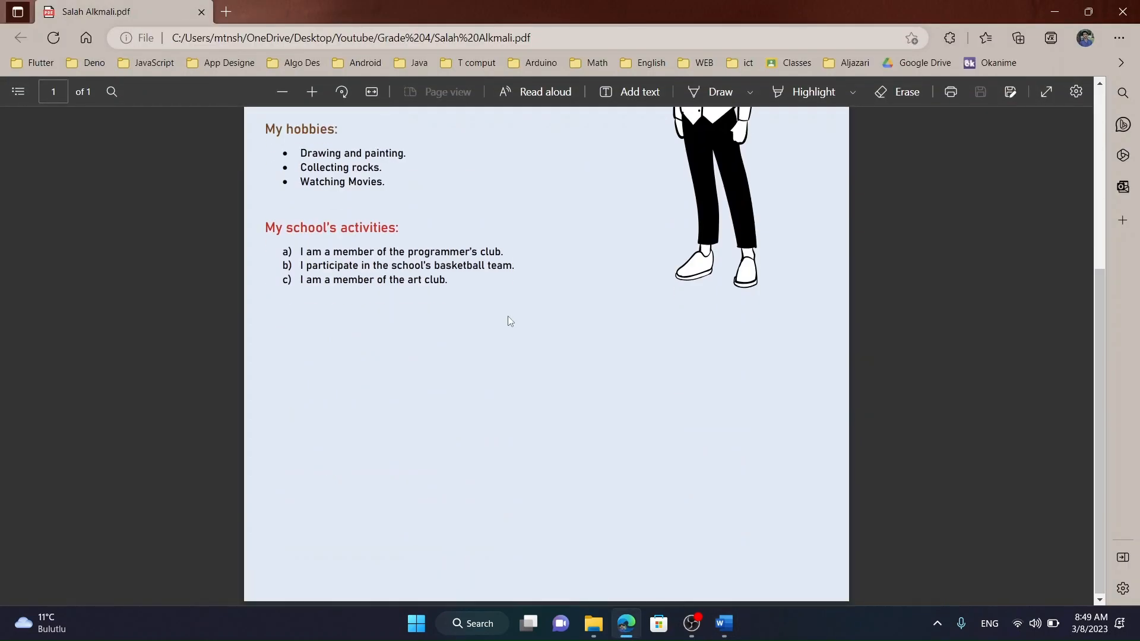
scroll(508, 316, up, 5)
click(594, 622)
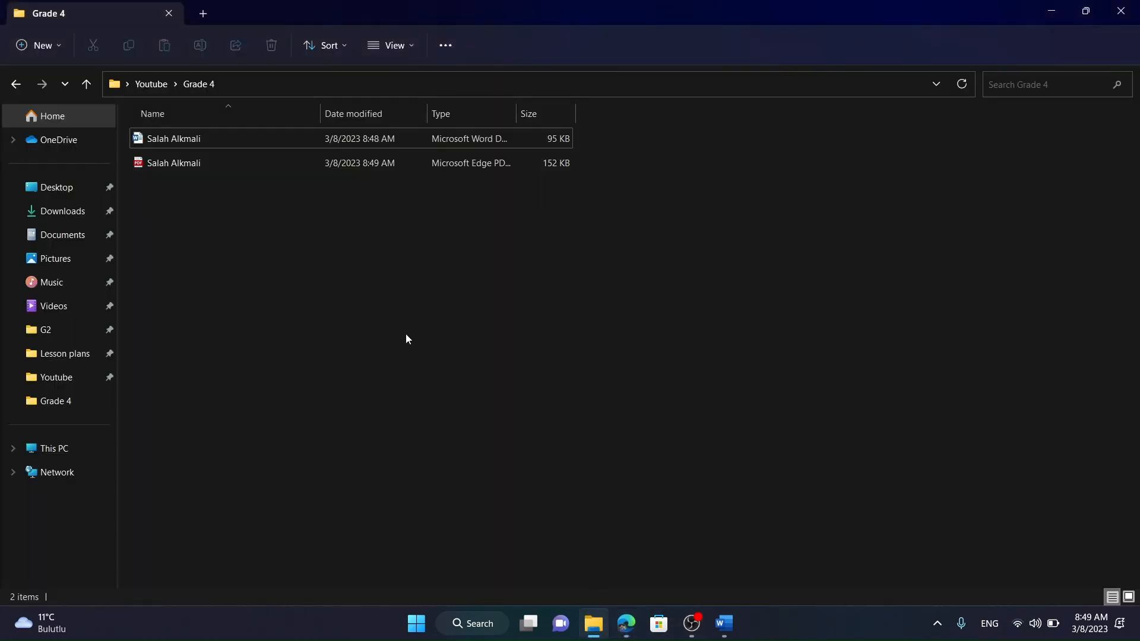